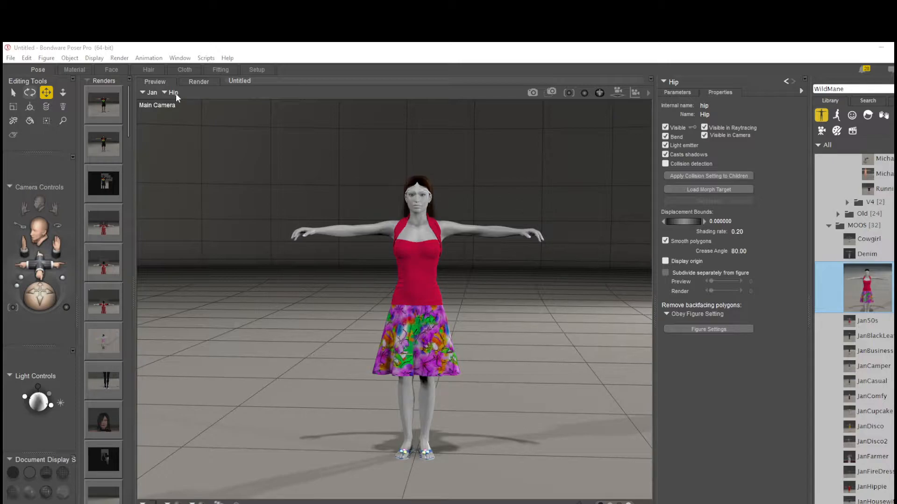
Set the render engine to FireFly, render the dressed Jan figure, and return to the preview.
left_click(202, 83)
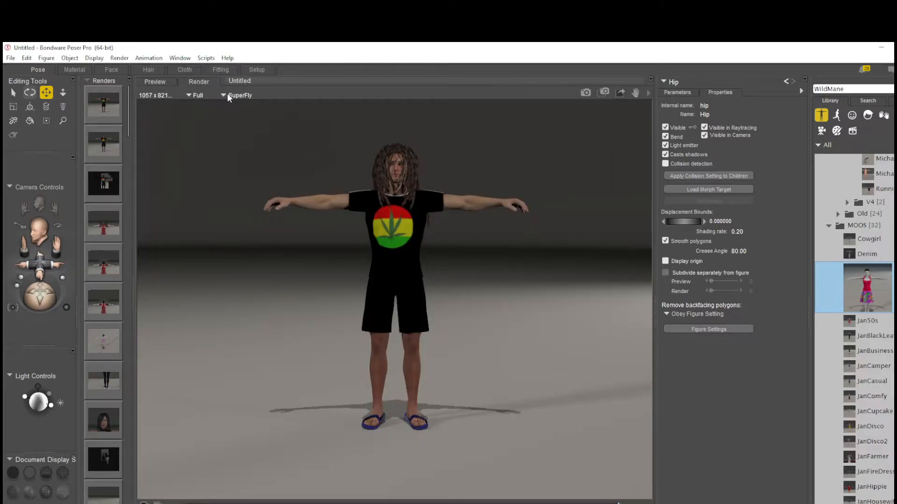
left_click(242, 97)
left_click(247, 109)
left_click(148, 80)
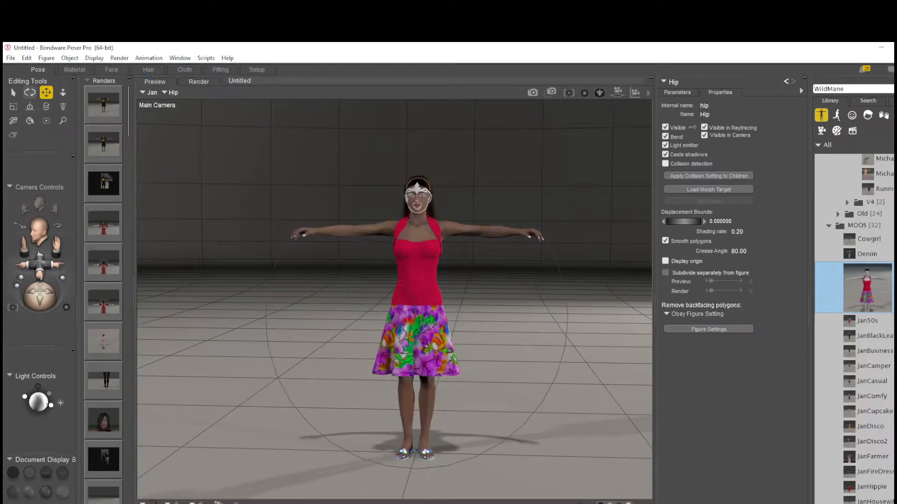
left_click(532, 92)
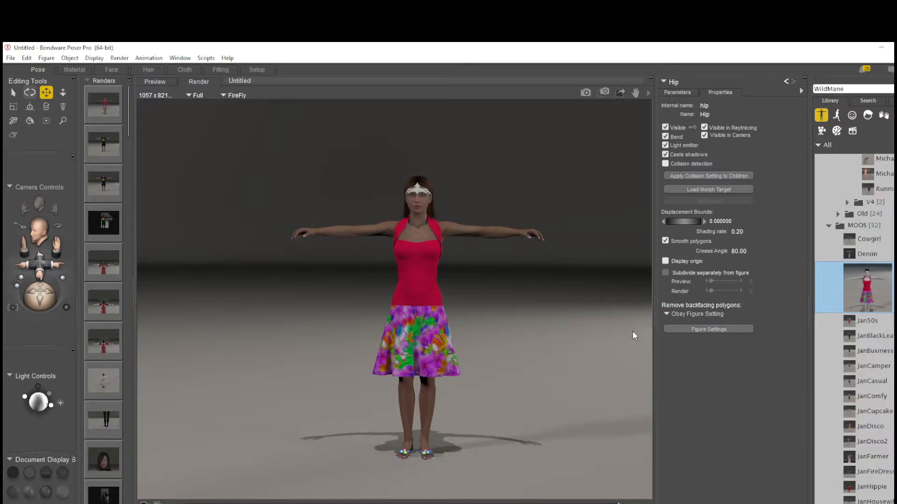
left_click(157, 81)
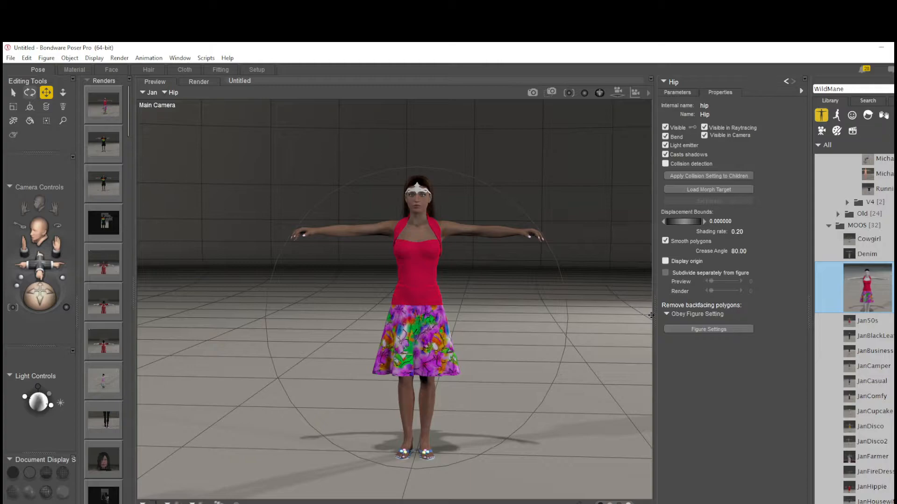
Combine the Jan figure with its conforming figures from its Body, finding unseen polygons and adding them to the UnseenPolys group.
left_click(171, 93)
left_click(185, 96)
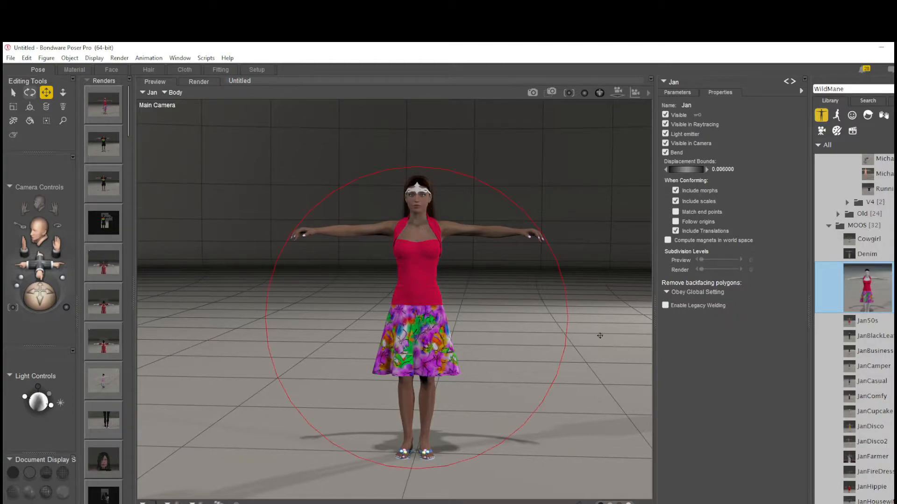
left_click(154, 94)
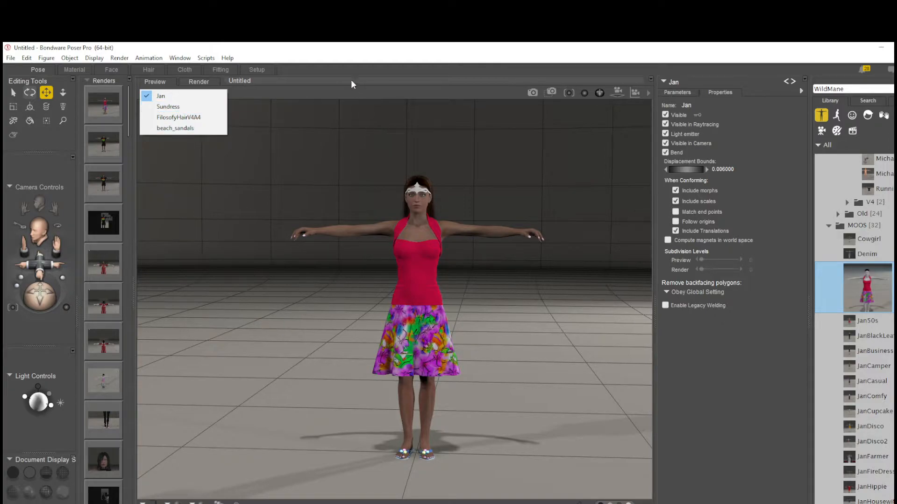
left_click(335, 70)
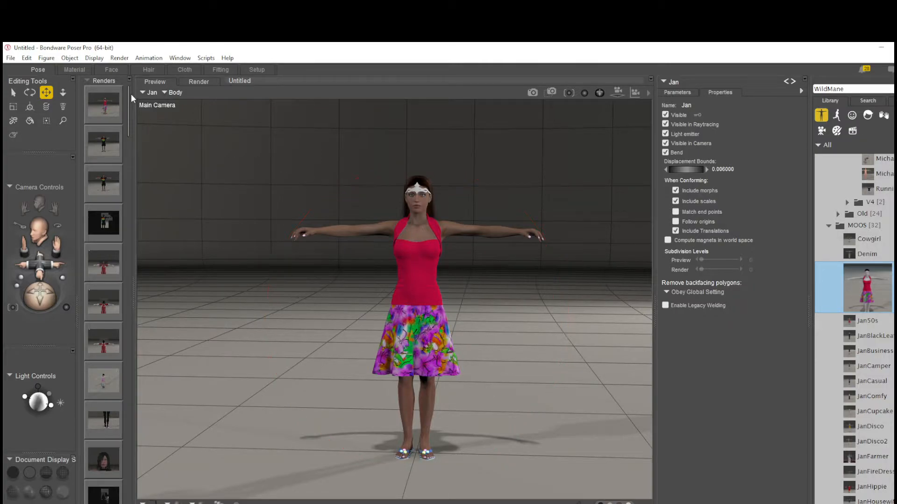
left_click(46, 58)
left_click(46, 58)
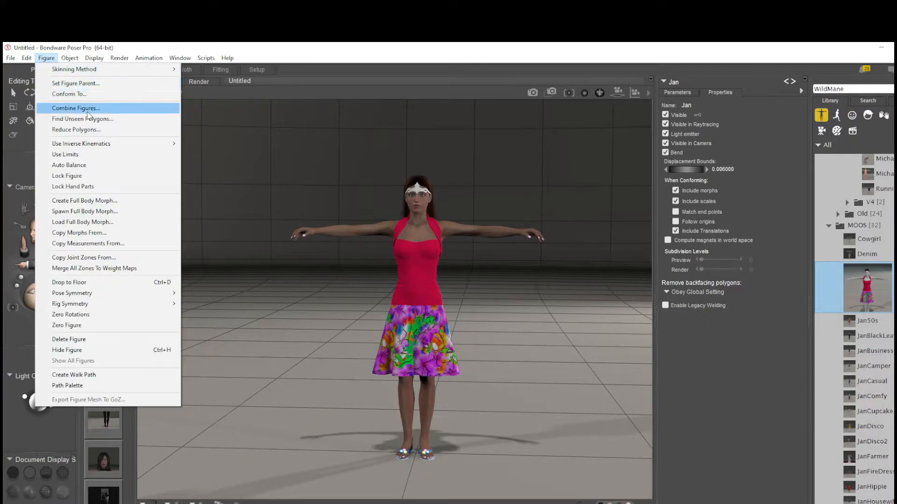
left_click(87, 111)
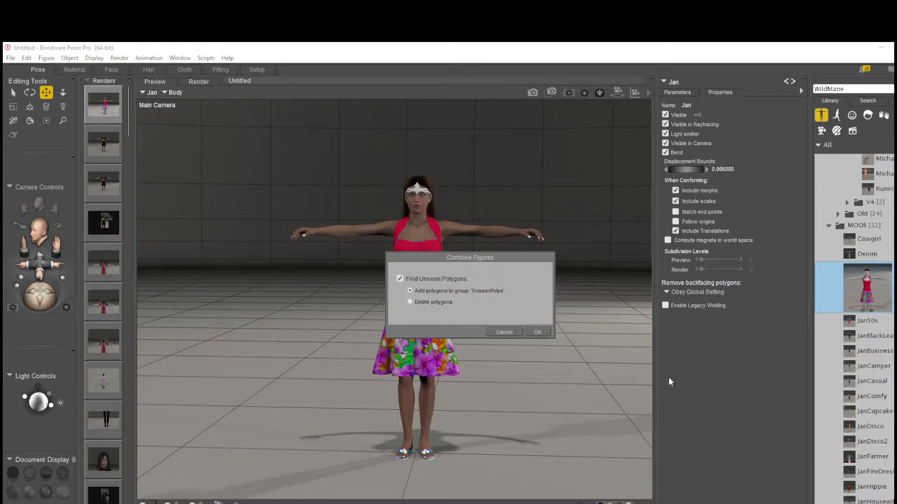
left_click(536, 332)
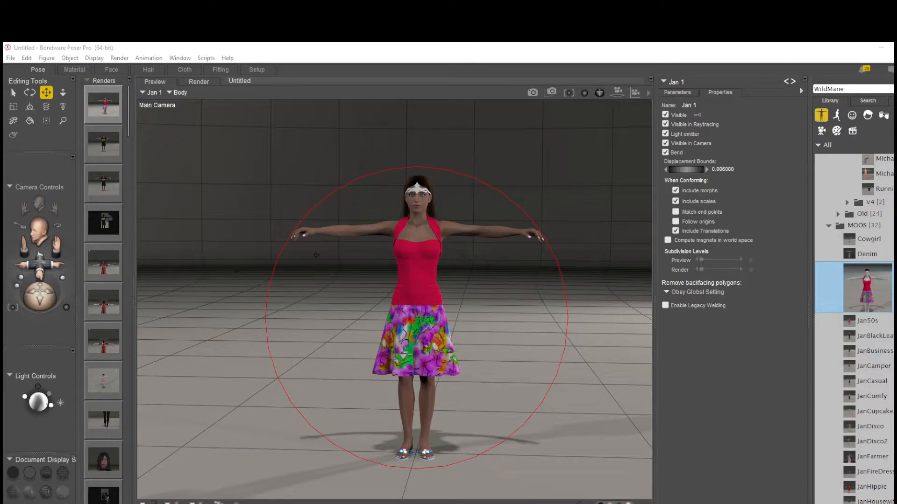
Delete the original Jan and Sundress figures, leaving attached figures out of the deletion.
left_click(145, 93)
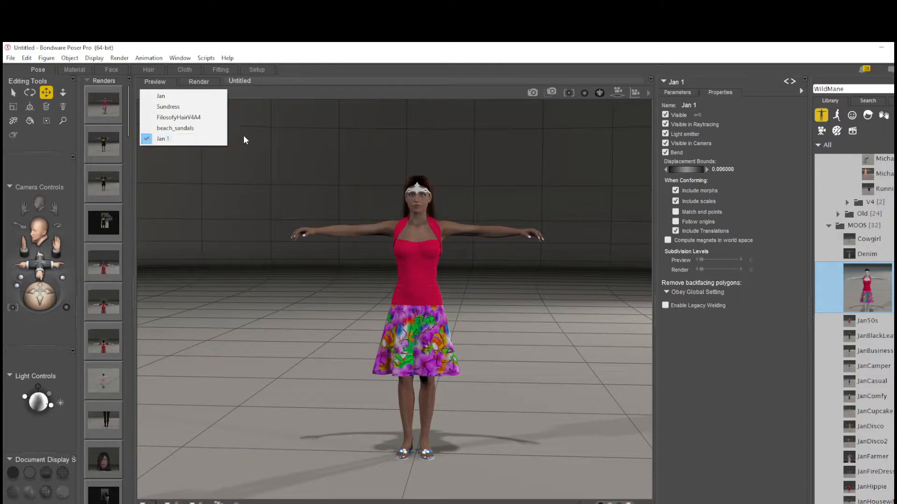
left_click(171, 97)
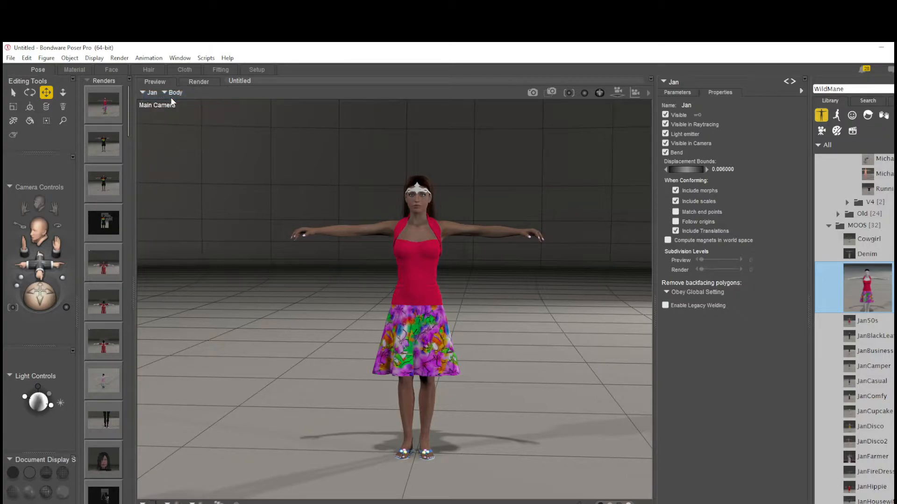
key("Delete")
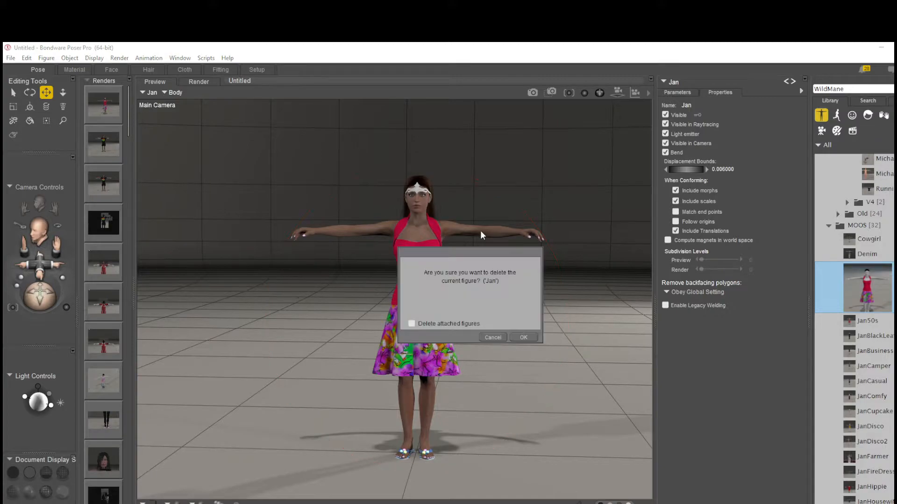
left_click(523, 338)
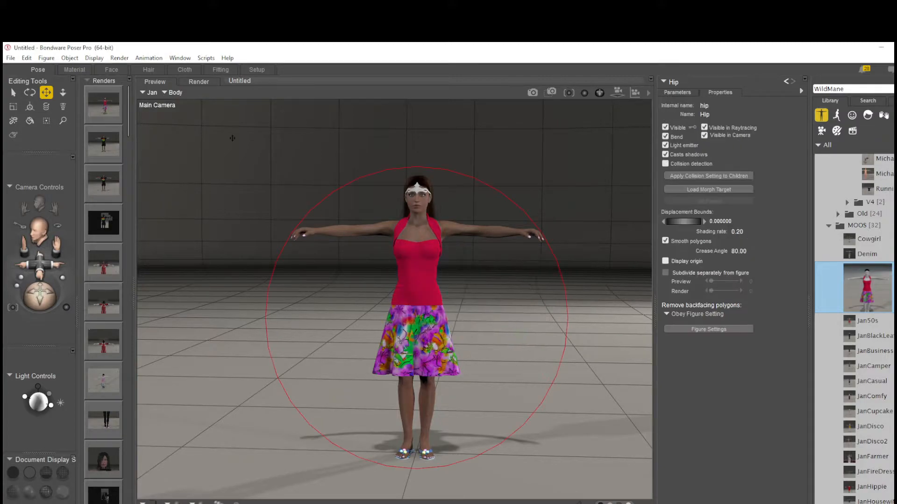
key("Delete")
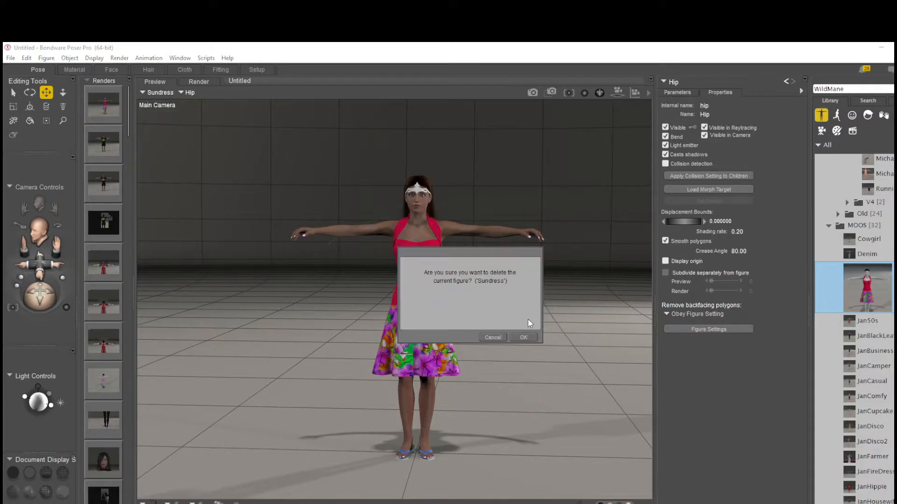
left_click(520, 340)
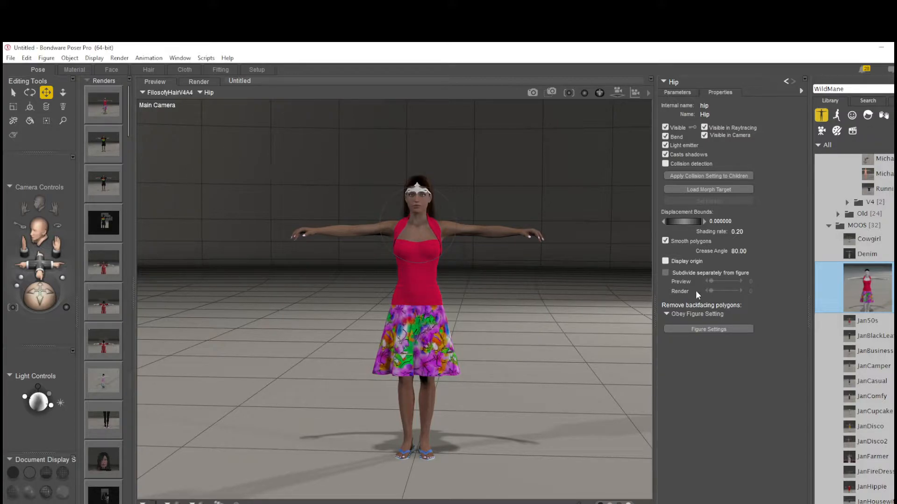
Delete the separate FilosofyHairV4A4 and beach_sandals figures from the scene.
key("Delete")
left_click(523, 337)
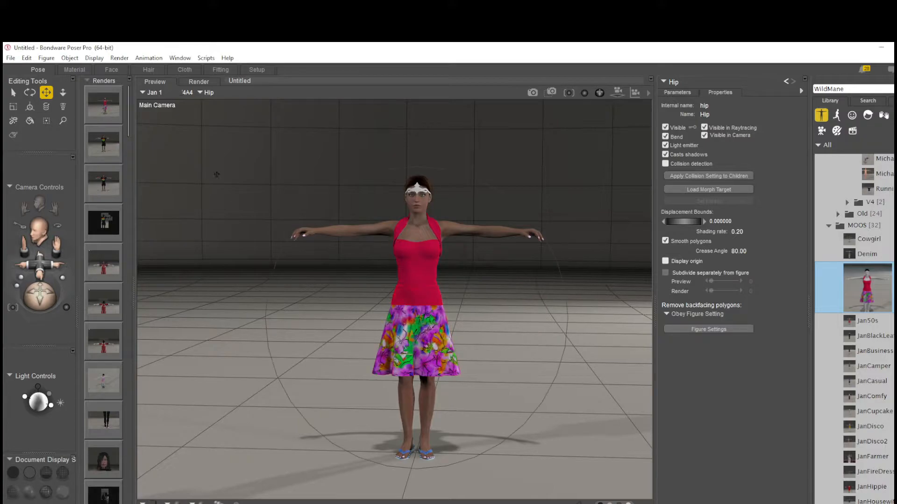
left_click(154, 93)
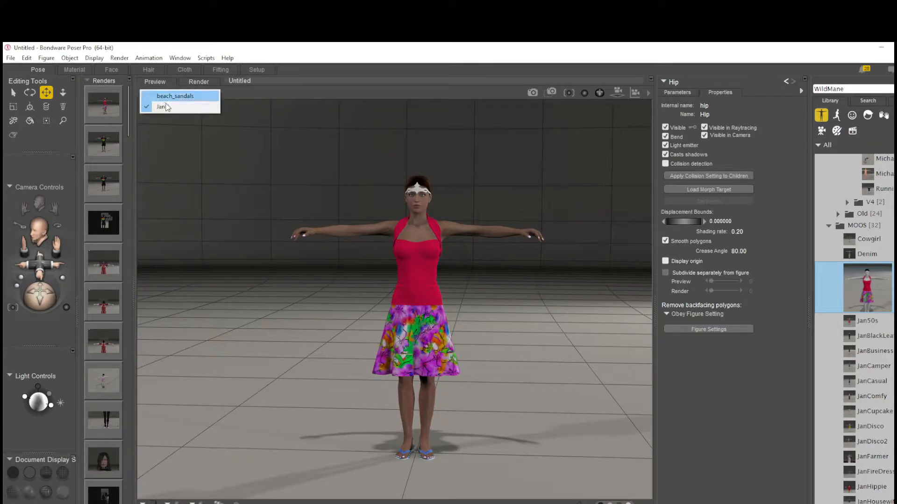
left_click(168, 103)
key("Delete")
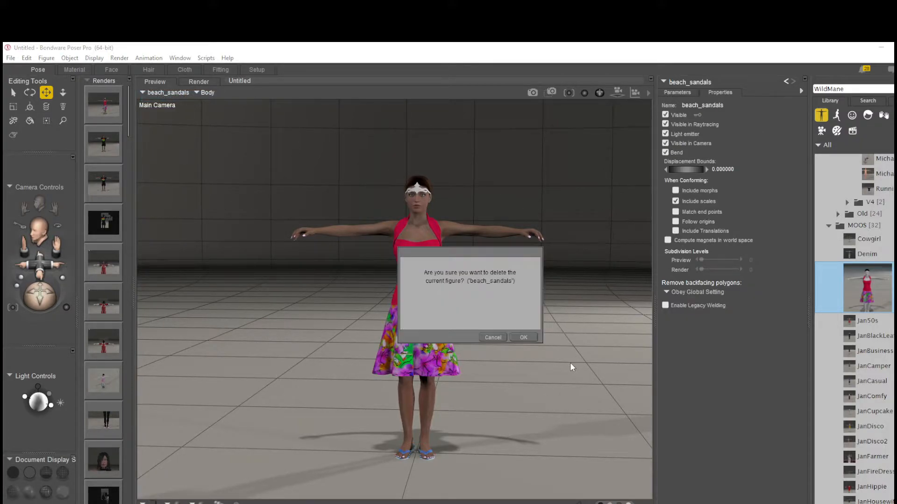
left_click(533, 342)
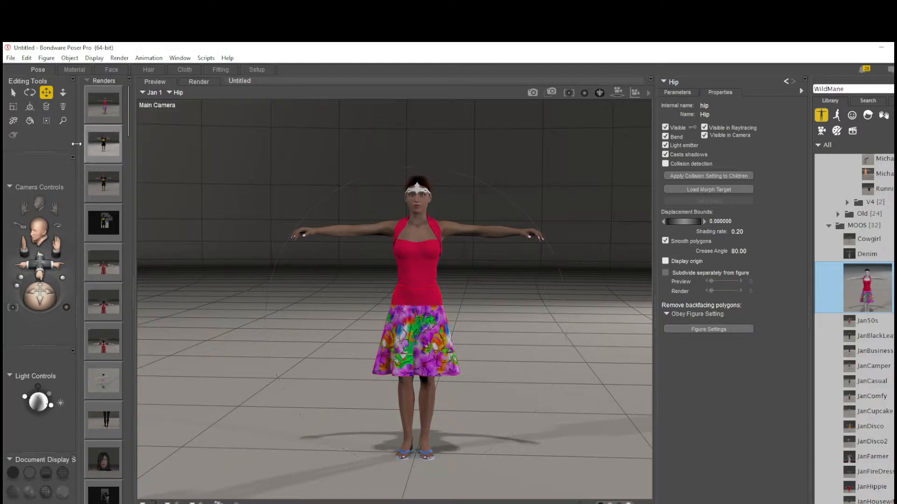
Select the Body of the combined Jan 1 figure, run the RemoveMorphsMojo Python script on it, and close the script output.
left_click(11, 58)
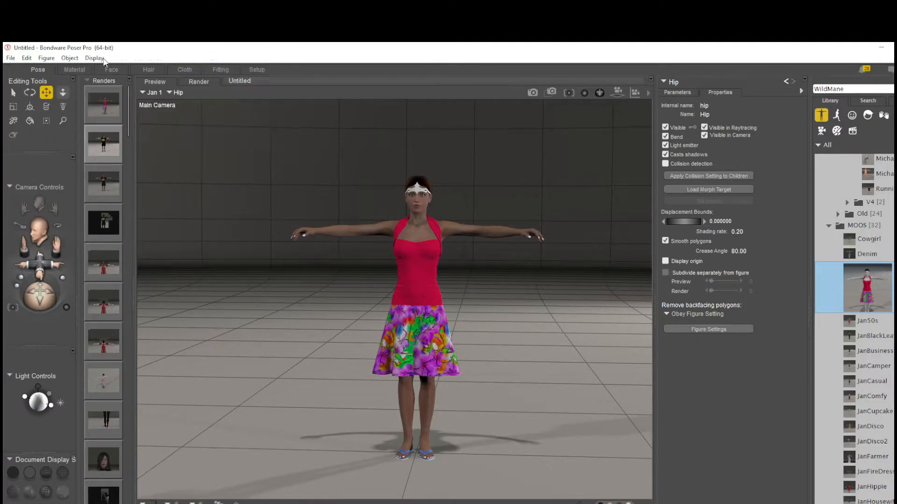
mouse_move(11, 58)
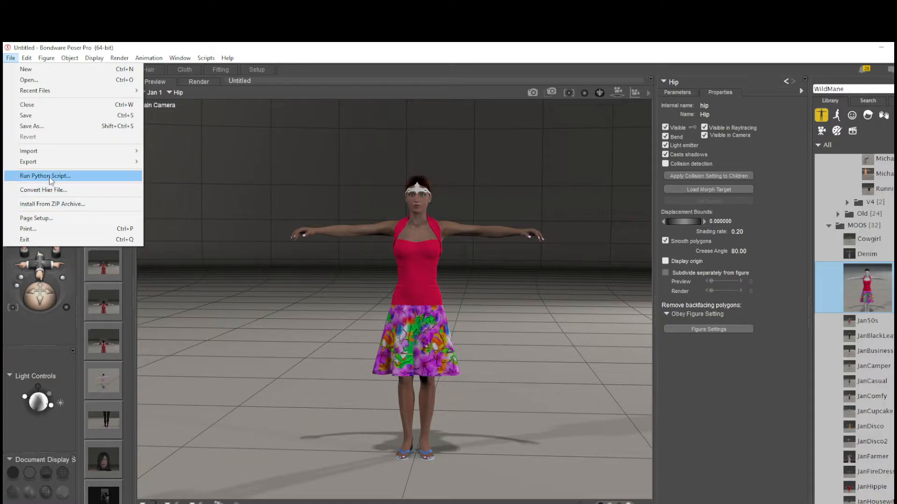
left_click(334, 44)
left_click(178, 92)
left_click(187, 97)
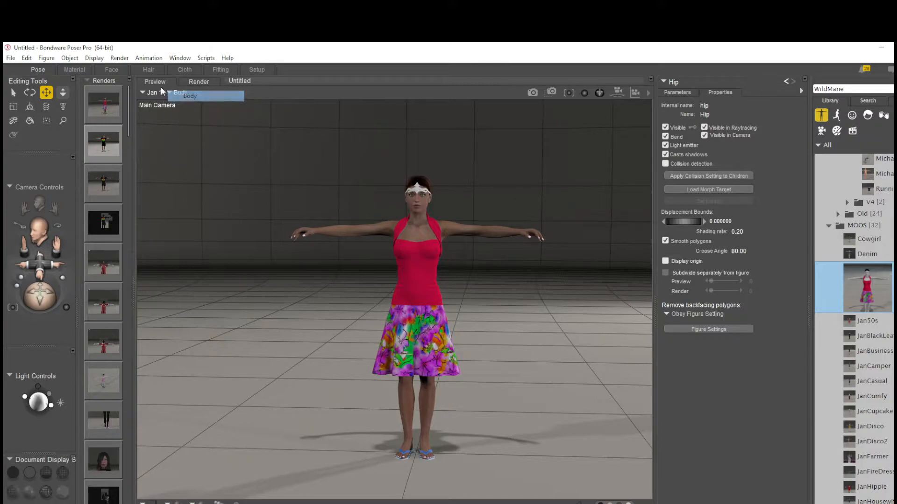
left_click(10, 58)
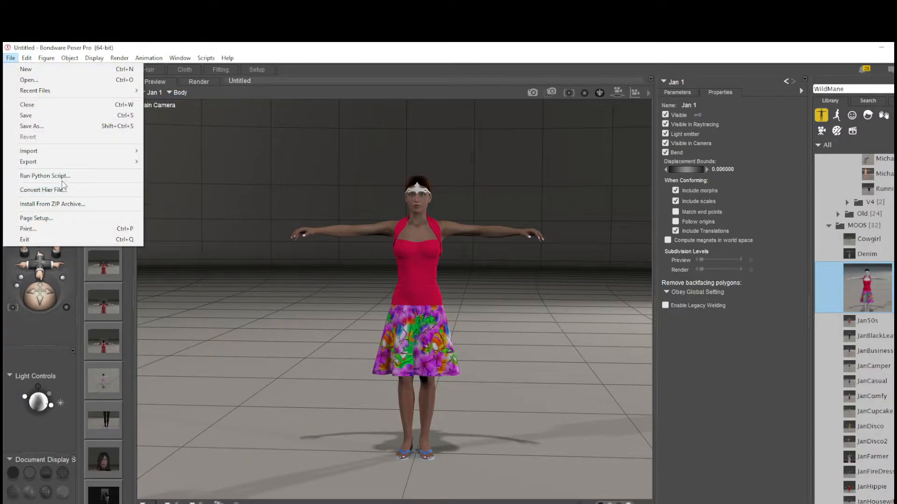
left_click(60, 176)
double_click(135, 143)
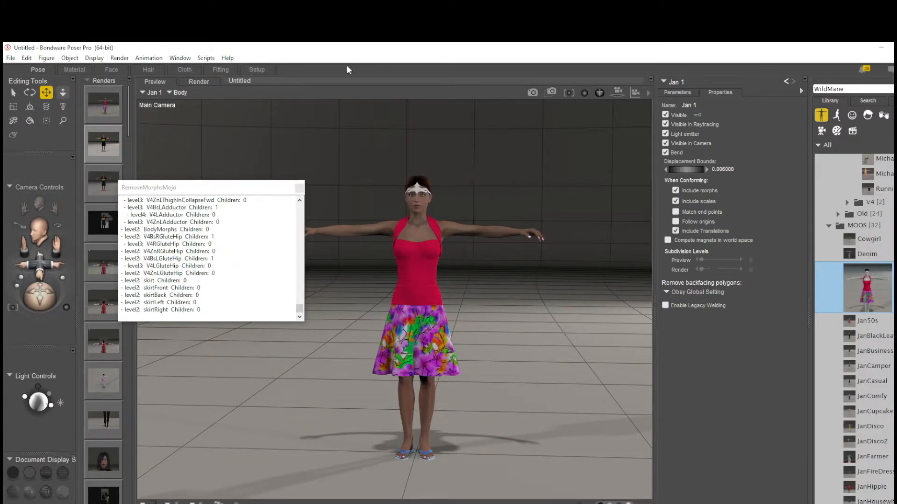
left_click(300, 188)
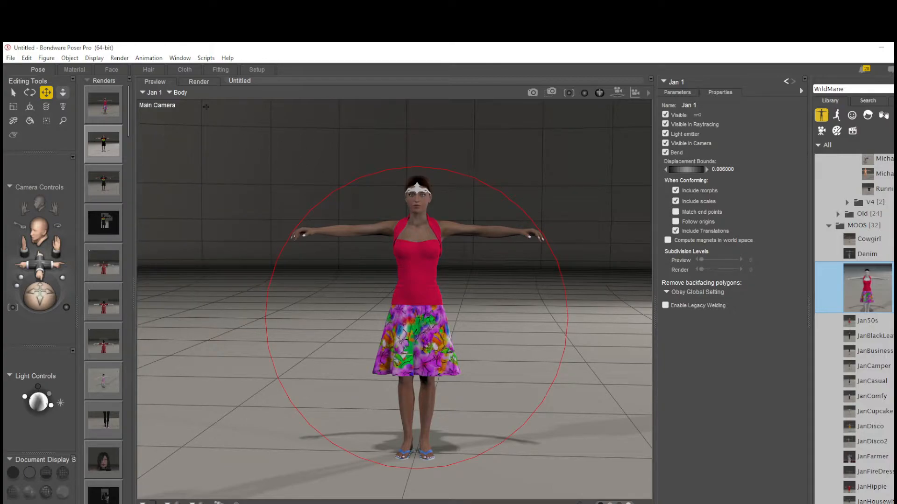
Examine the morph parameters of the Chest on the combined Jan 1 figure.
left_click(182, 93)
mouse_move(203, 108)
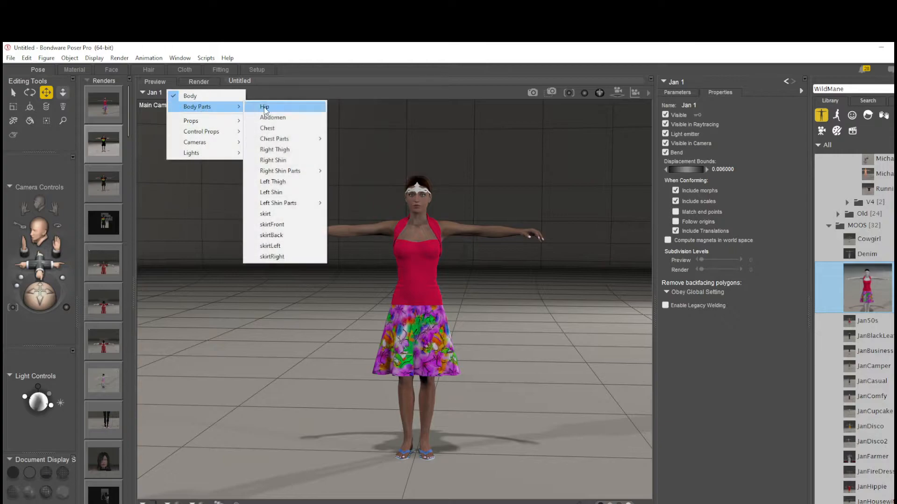
left_click(268, 128)
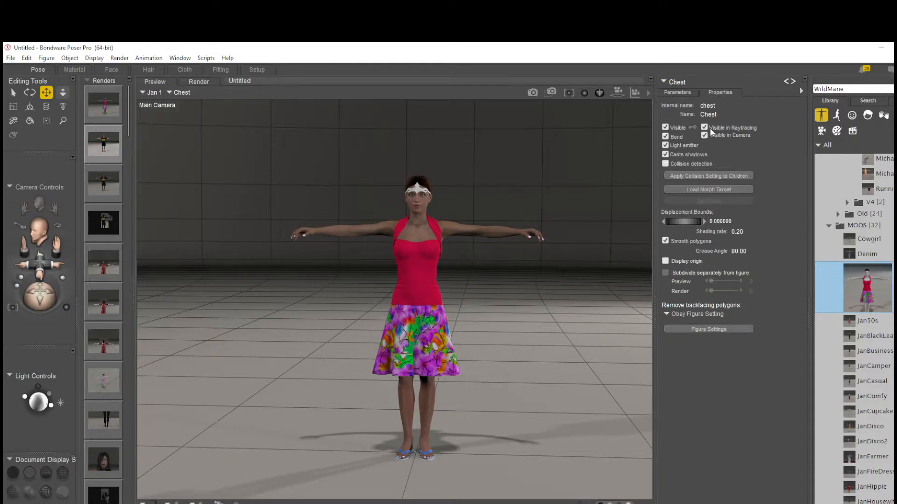
left_click(683, 92)
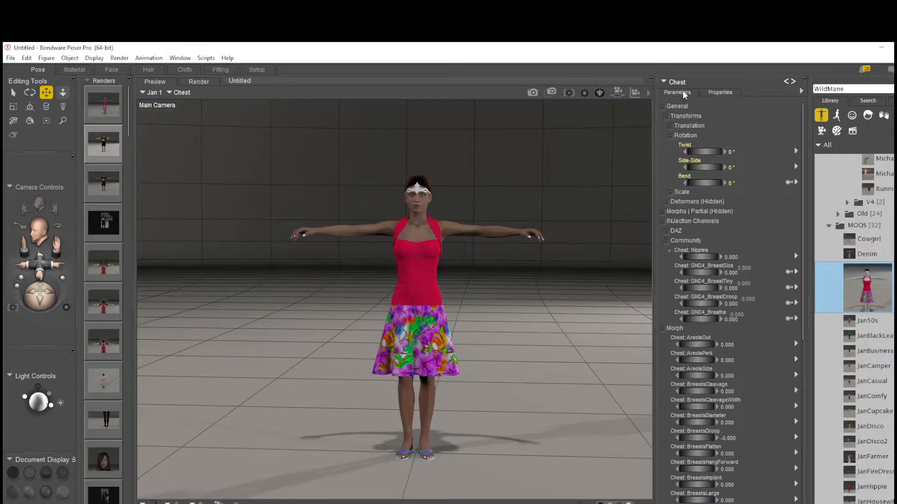
scroll(758, 421, "down", 10)
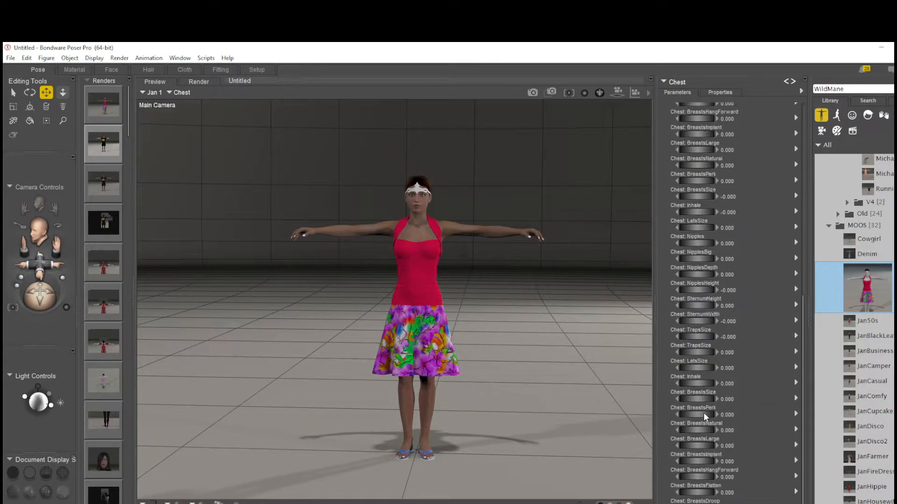
scroll(703, 412, "up", 10)
scroll(703, 401, "down", 8)
scroll(703, 388, "up", 10)
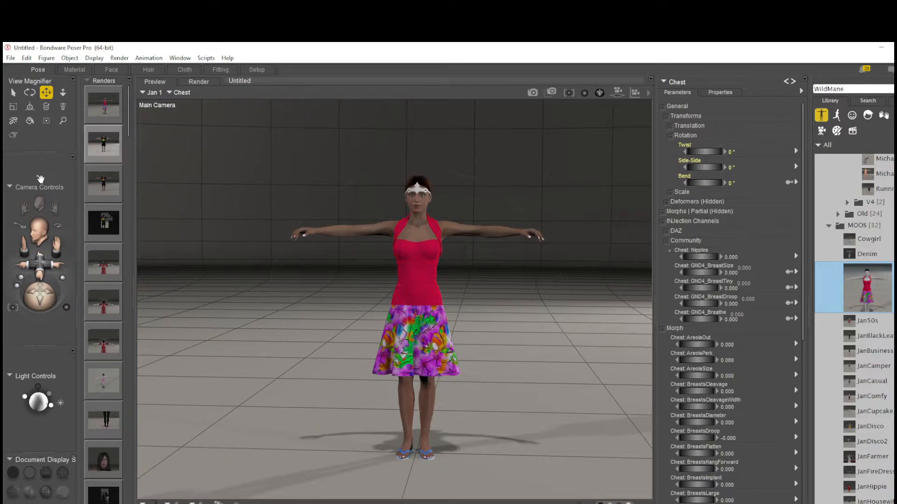
Start an FBX export of the scene as a single frame.
left_click(12, 58)
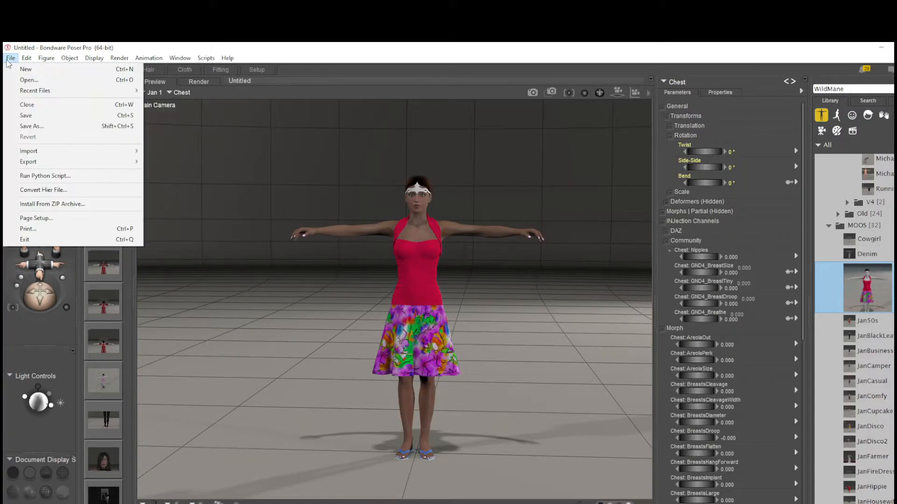
mouse_move(52, 164)
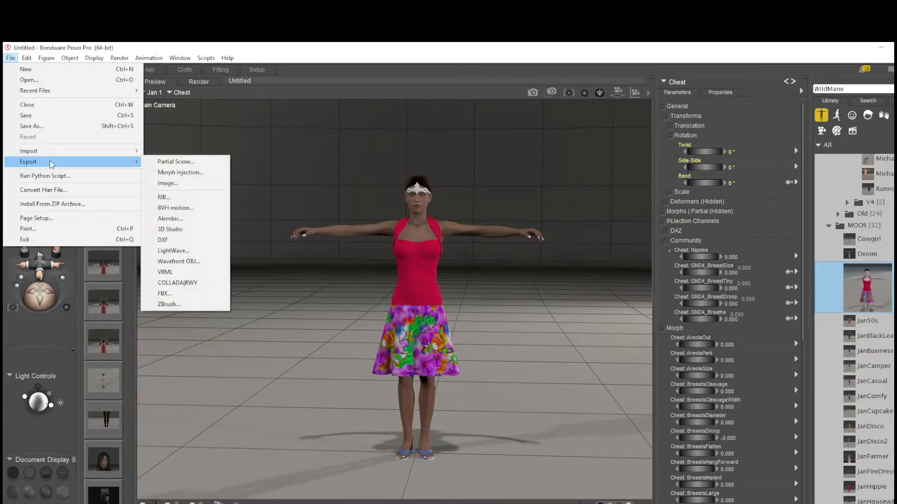
left_click(177, 294)
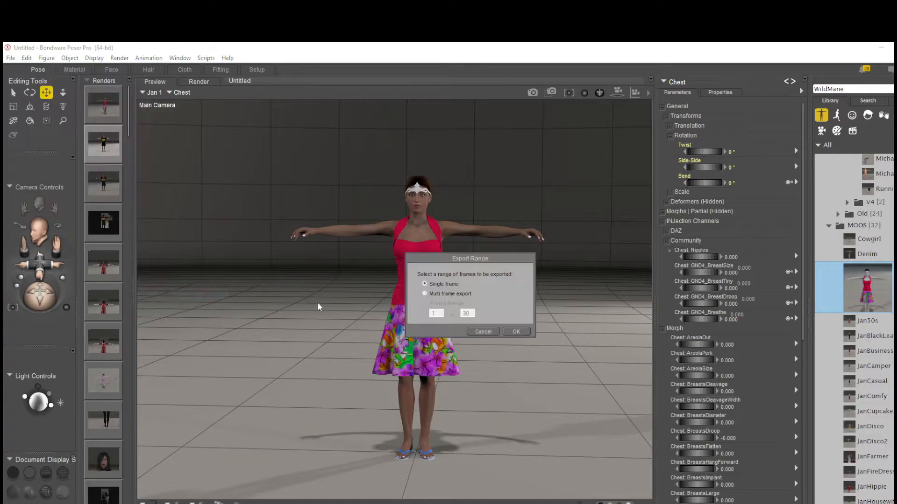
left_click(516, 331)
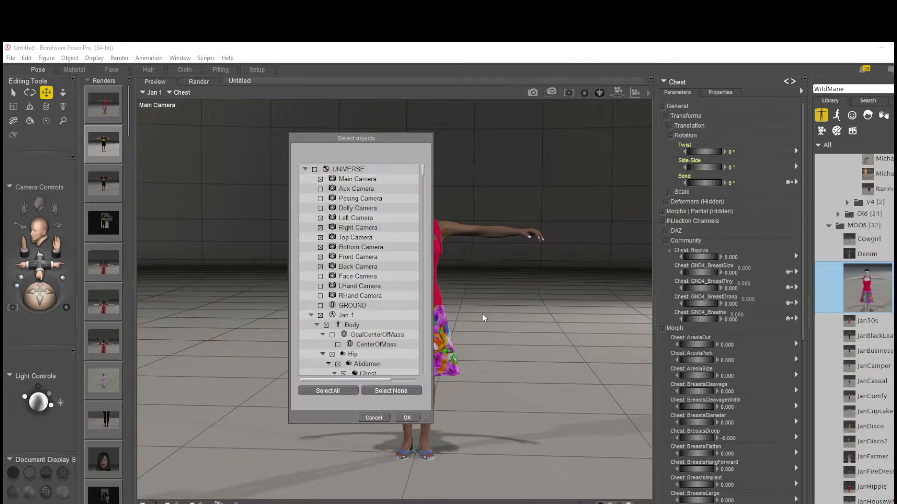
Exclude the Main, Left, Right, Top, Bottom, Front and Back cameras from the exported objects and accept the selection.
left_click(320, 179)
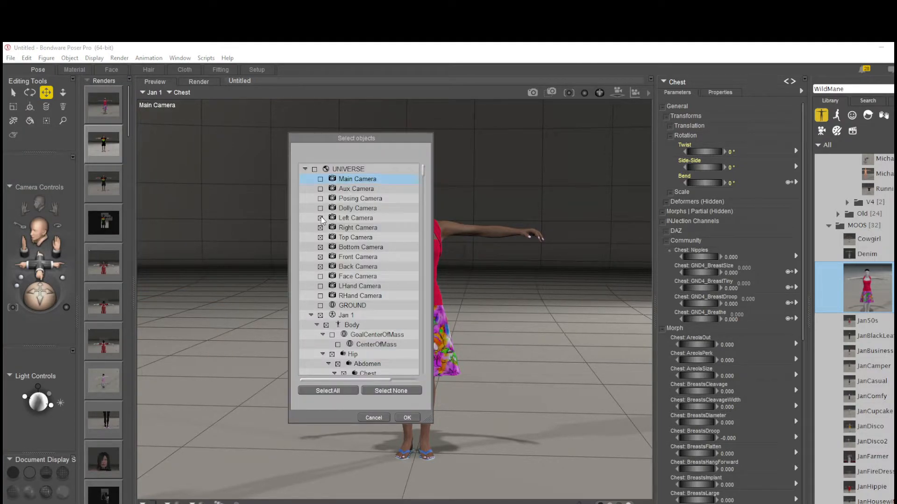
left_click(320, 218)
left_click(320, 227)
left_click(320, 237)
left_click(320, 247)
left_click(322, 257)
left_click(321, 266)
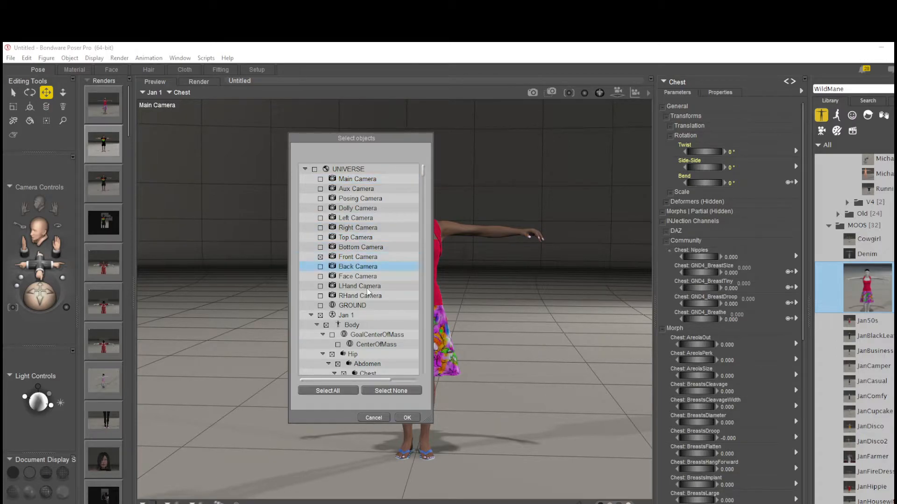
left_click(322, 258)
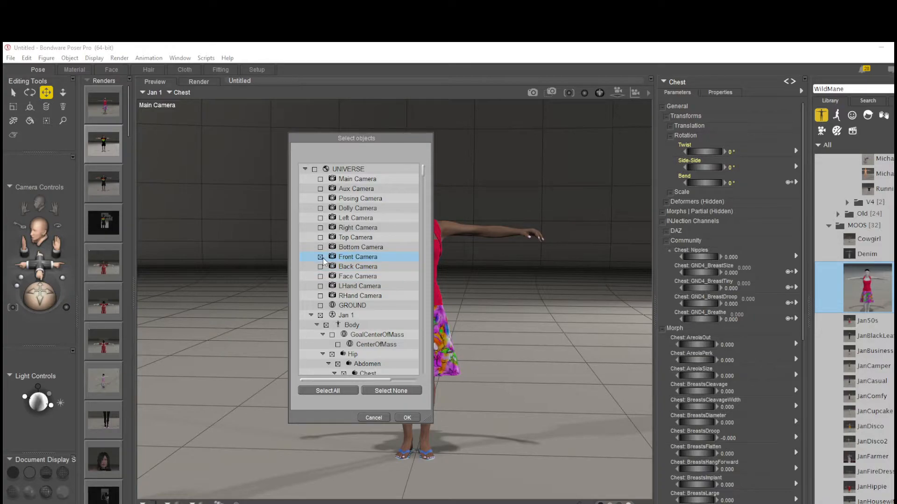
left_click(407, 418)
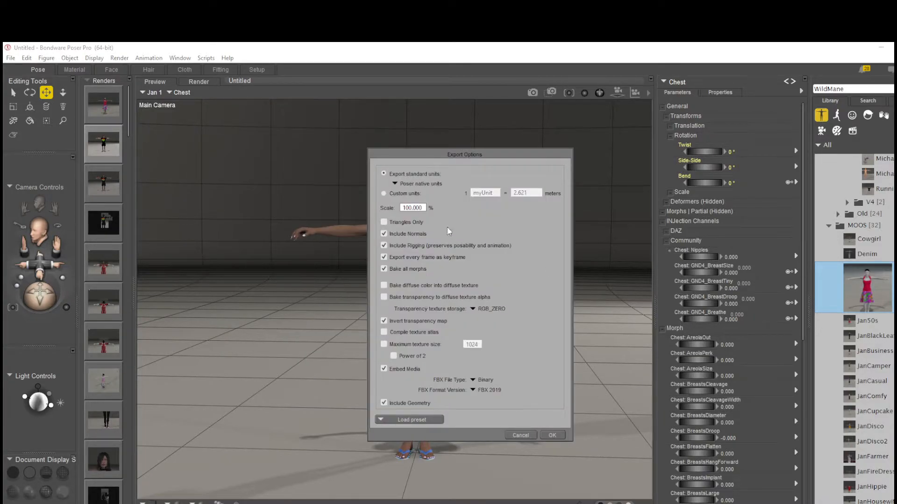
Set the export units to Centimeters, disable Bake all morphs, and enable baking of diffuse color and transparency into the diffuse texture.
left_click(426, 186)
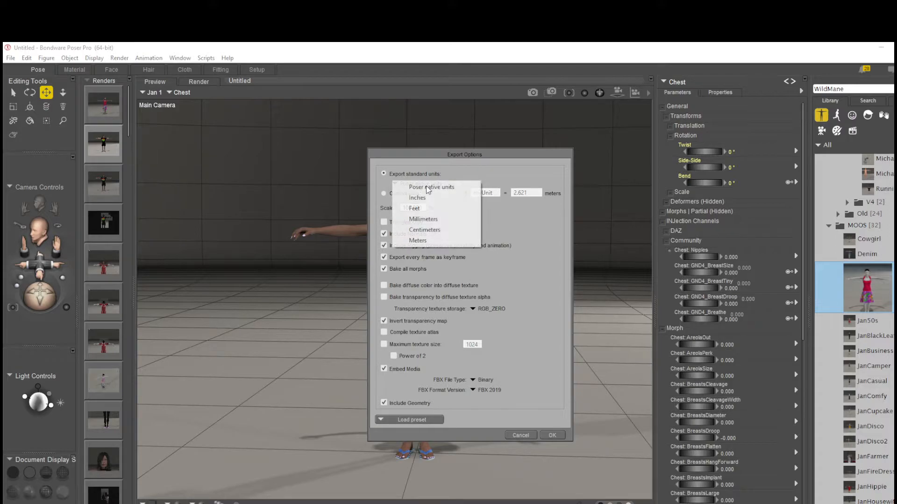
left_click(429, 230)
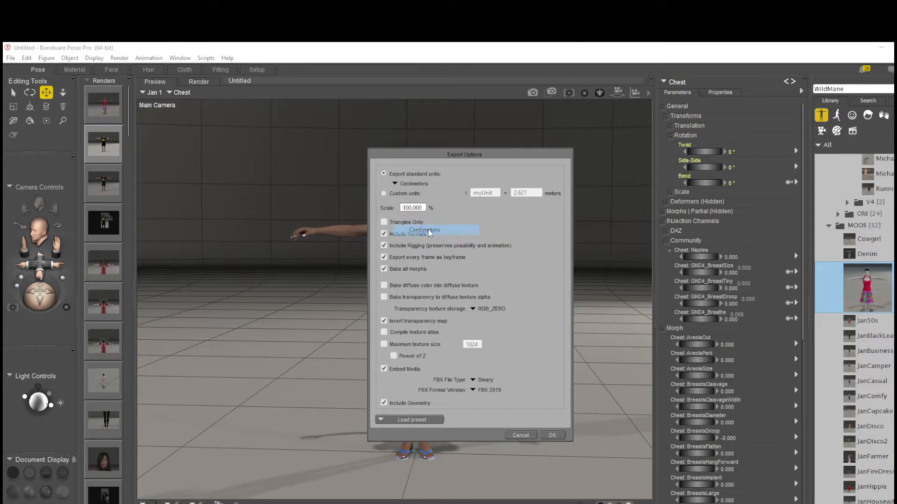
left_click(384, 269)
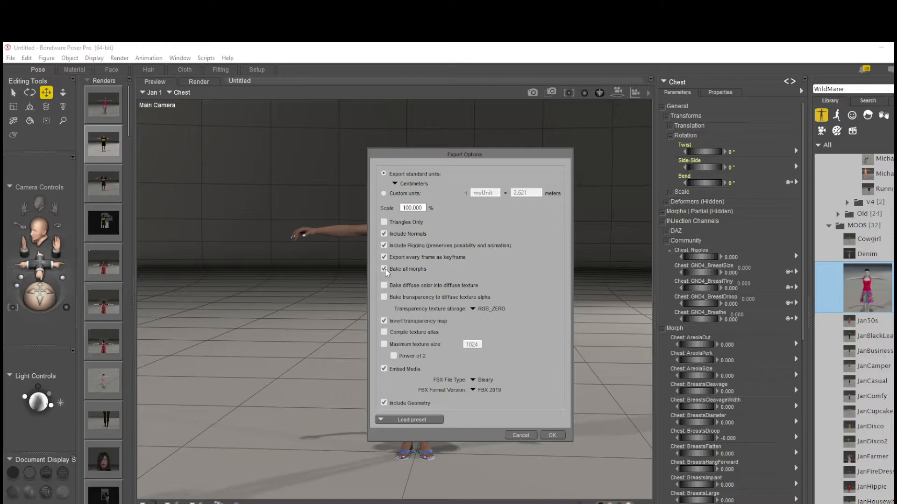
left_click(384, 285)
left_click(383, 297)
Limit the maximum texture size to 4096 with Power of 2 enabled, and accept the export options.
left_click(385, 344)
left_click(394, 356)
left_click(476, 345)
double_click(475, 345)
type("4096")
left_click(552, 436)
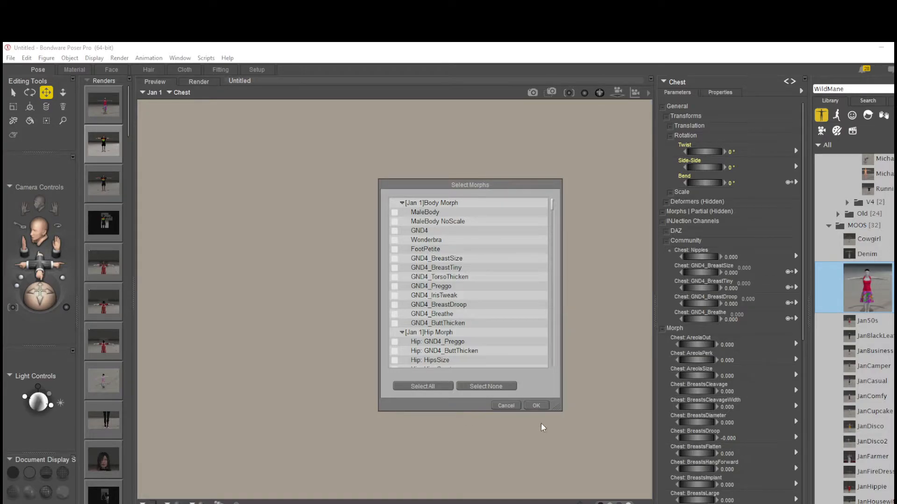
Include all morphs in the export except the Jan 1 Body morphs from MaleBody to GND4_ButtThicken.
left_click(433, 387)
left_click(395, 324)
left_click(394, 314)
left_click(394, 304)
left_click(395, 295)
left_click(394, 286)
left_click(395, 276)
left_click(395, 268)
left_click(395, 258)
left_click(395, 249)
left_click(395, 240)
left_click(395, 231)
left_click(395, 222)
left_click(394, 212)
mouse_move(552, 206)
left_mouse_down()
mouse_move(548, 236)
mouse_move(547, 192)
left_mouse_up()
left_click(537, 406)
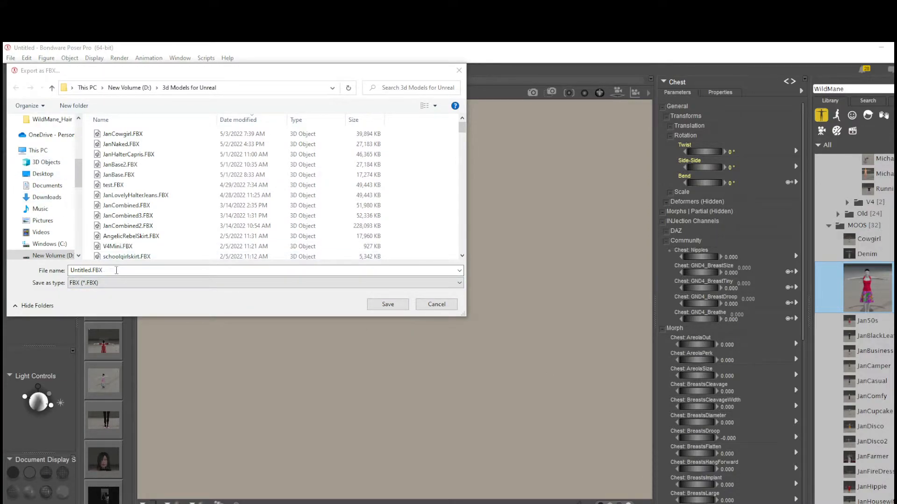
Save the FBX export as JanFloralDress in the 3d Models for Unreal folder.
type("J")
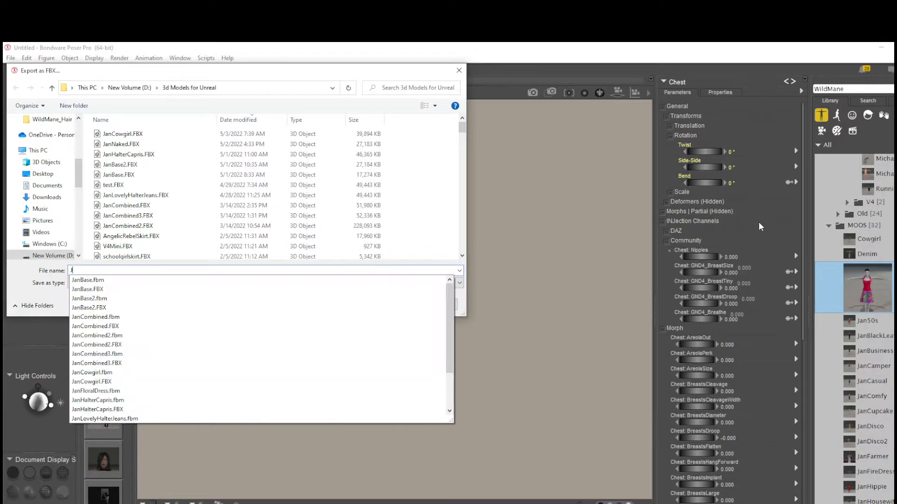
type("anFloralDress")
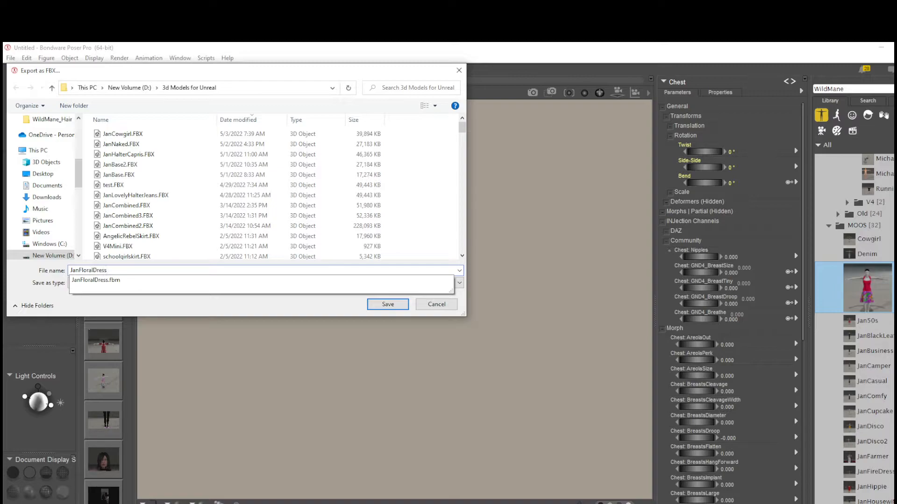
left_click(244, 306)
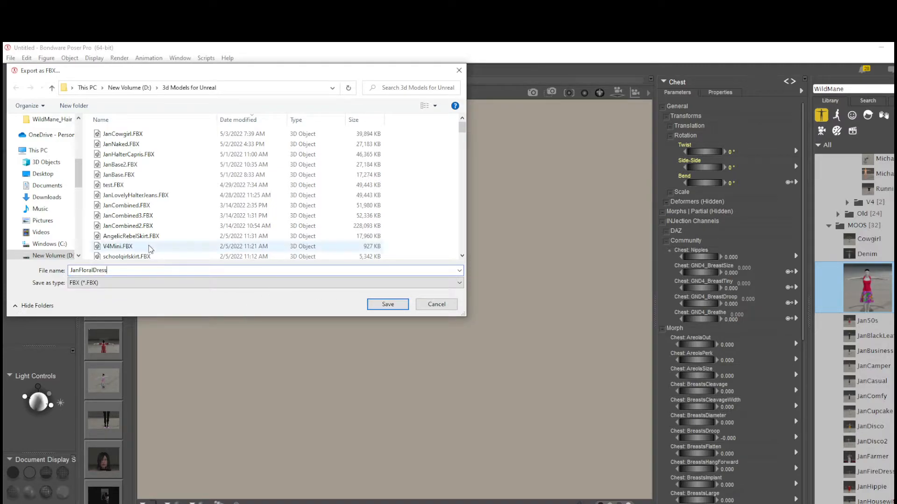
left_click(394, 308)
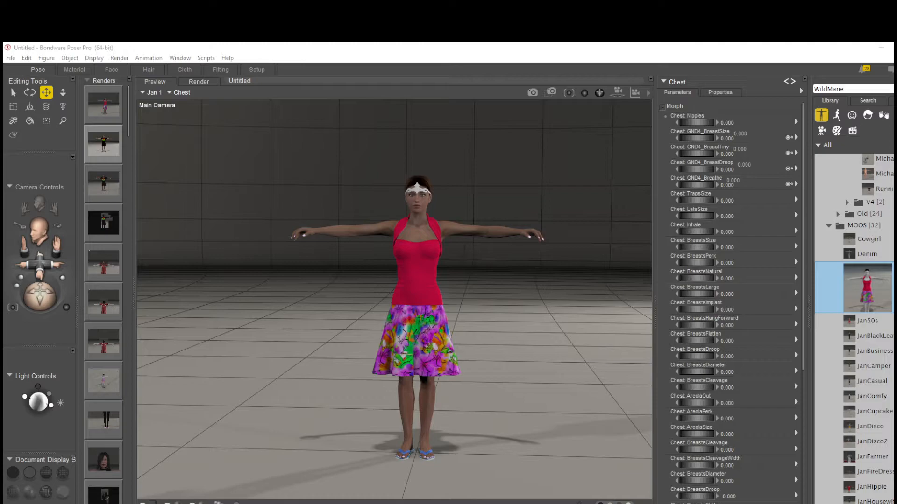
Locate the exported JanFloralDress.FBX in File Explorer, check its file size, and put the window away.
key("super+e")
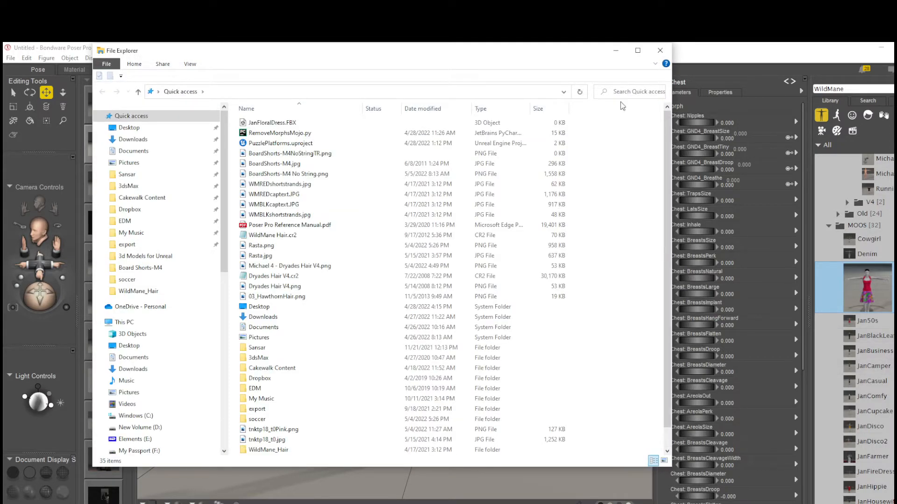
right_click(289, 123)
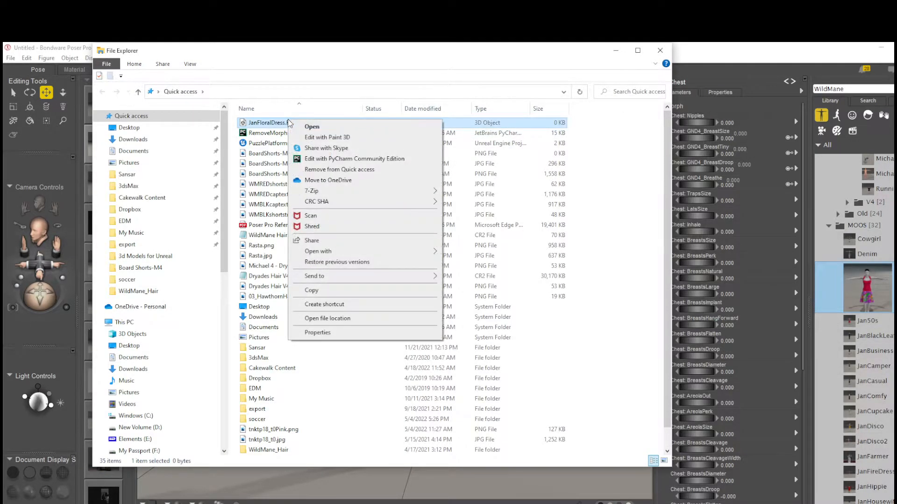
left_click(346, 318)
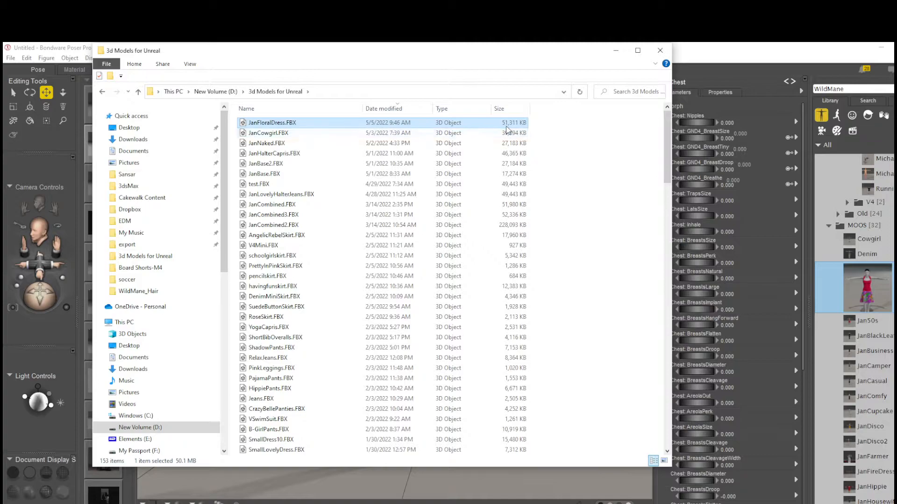
left_click(617, 51)
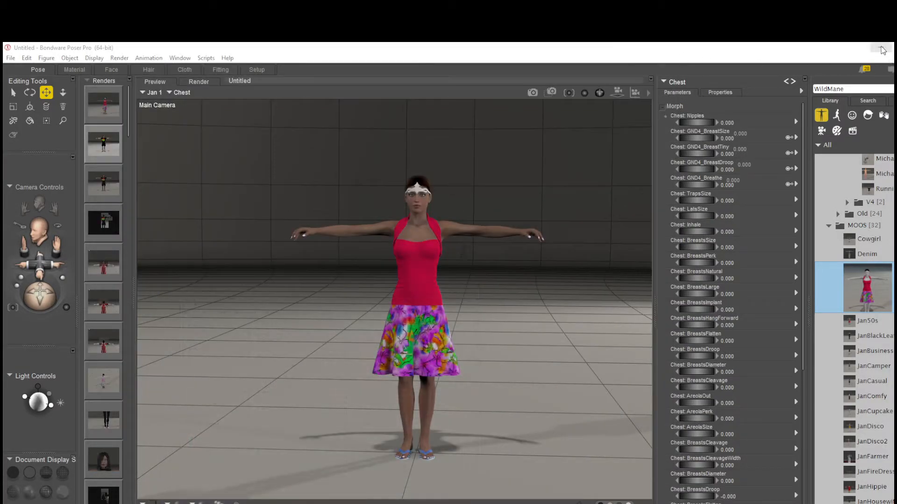
Switch to the Unreal Editor and show the V4Combined folder inside DazCharacters.
left_click(881, 49)
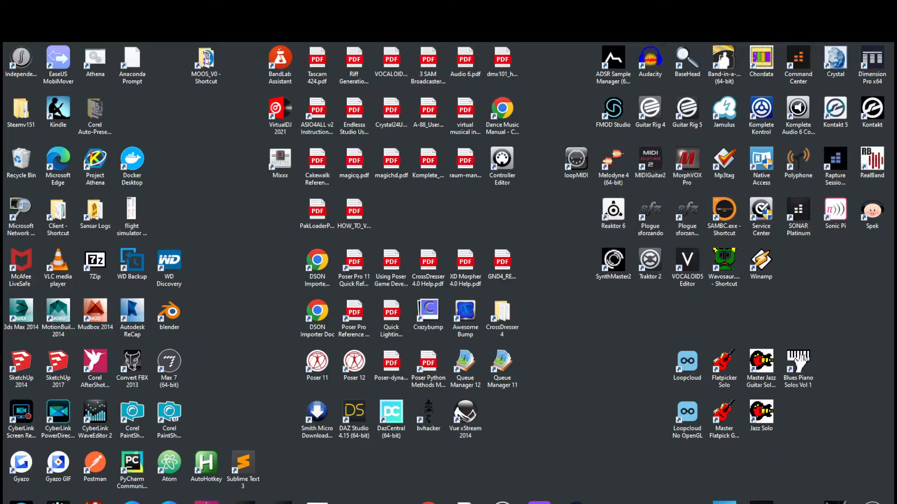
left_click(679, 503)
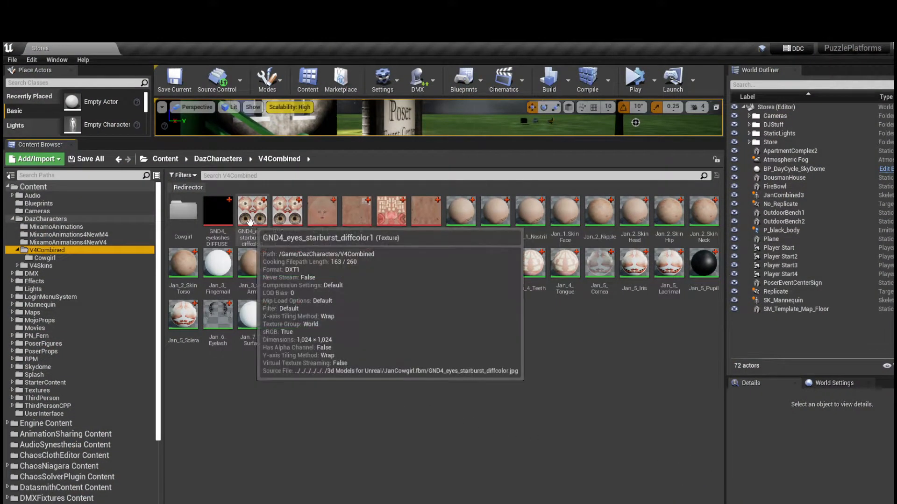
left_click(234, 158)
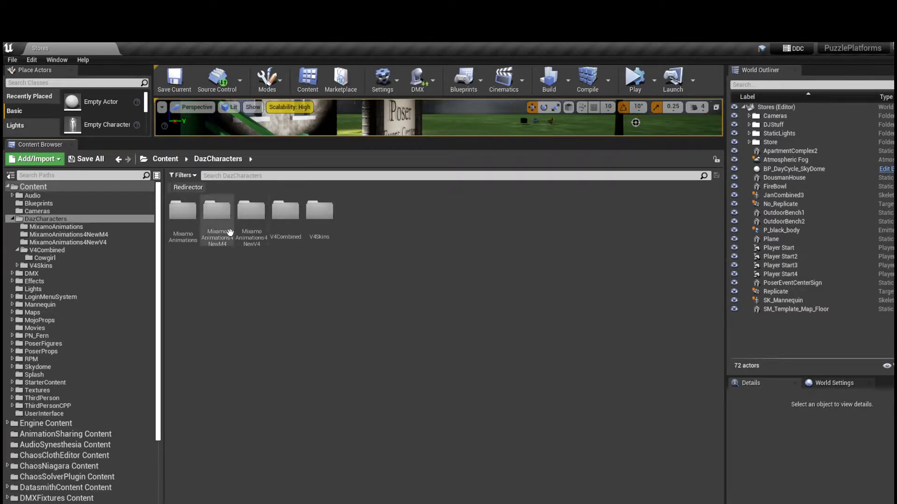
double_click(285, 211)
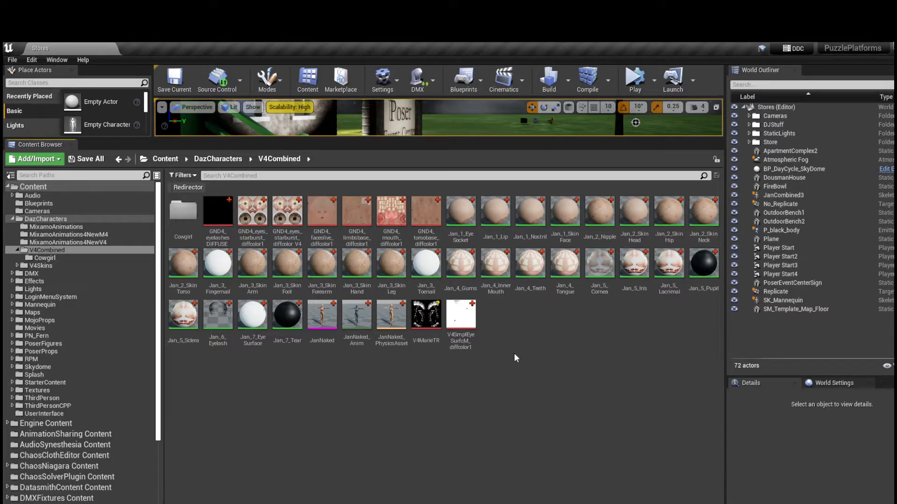
Create a folder named JanFloralDress inside V4Combined.
right_click(524, 316)
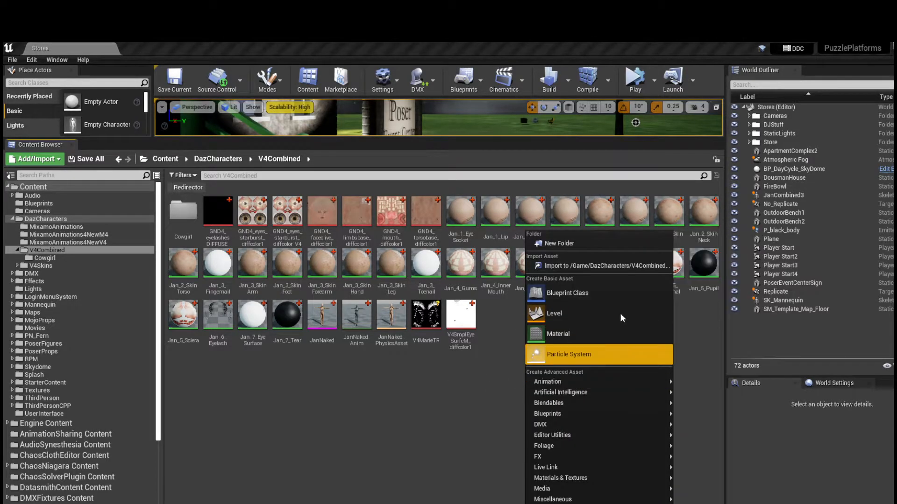
left_click(581, 248)
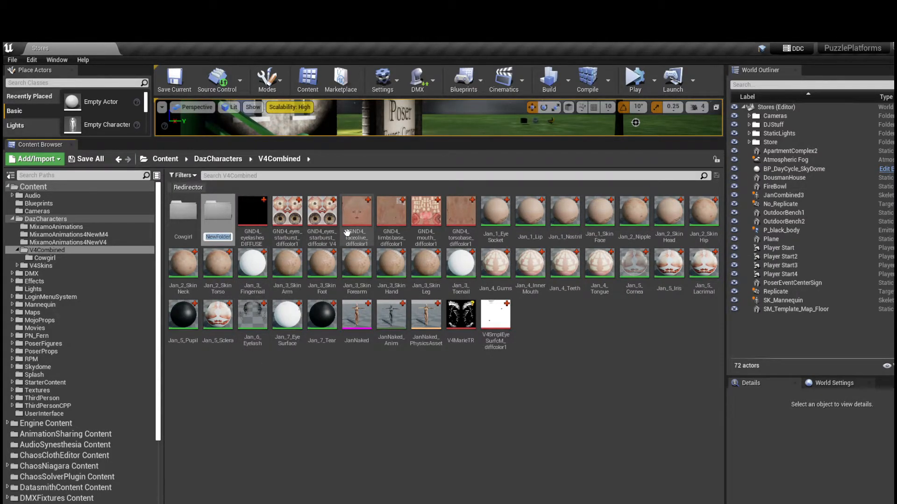
type("JanFloral")
type("Dress")
key("Return")
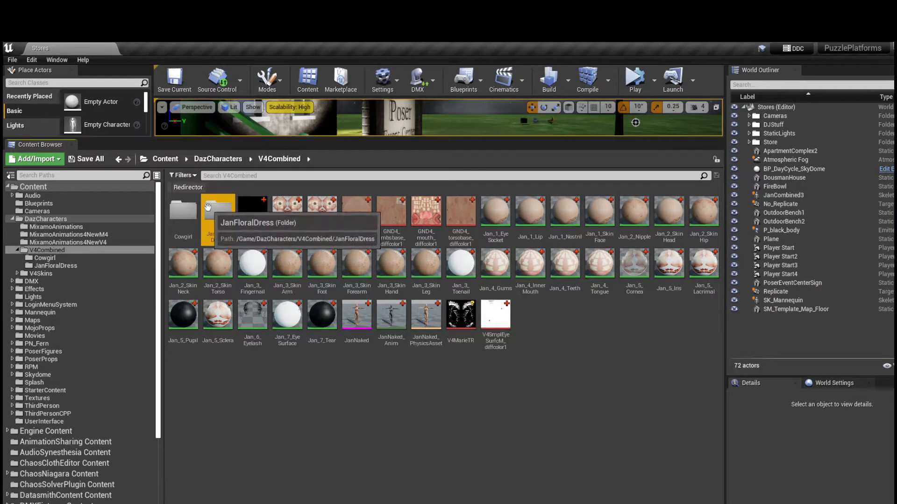
Start importing JanFloralDress.FBX into the new JanFloralDress folder.
double_click(218, 214)
right_click(281, 231)
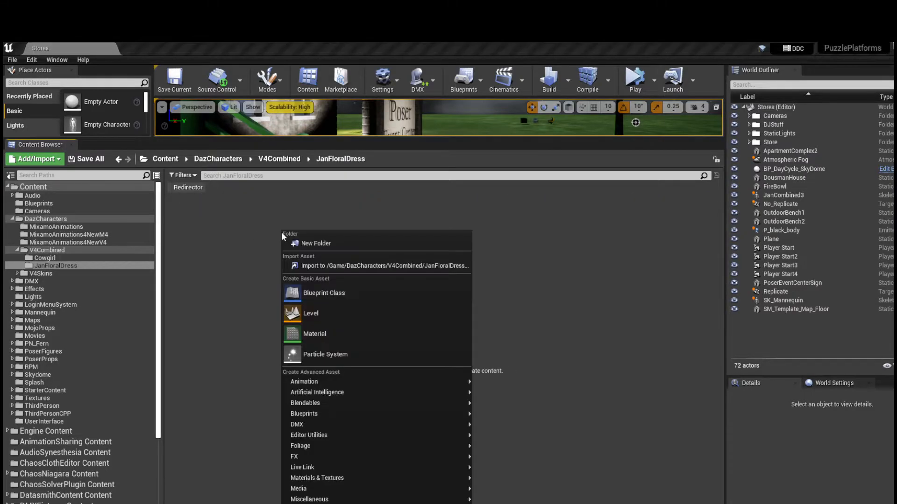
left_click(329, 265)
left_click(122, 113)
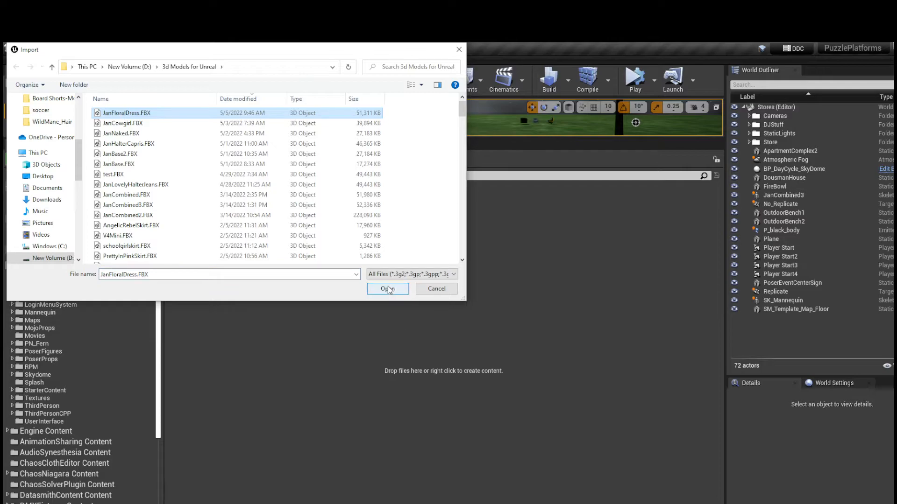
left_click(390, 288)
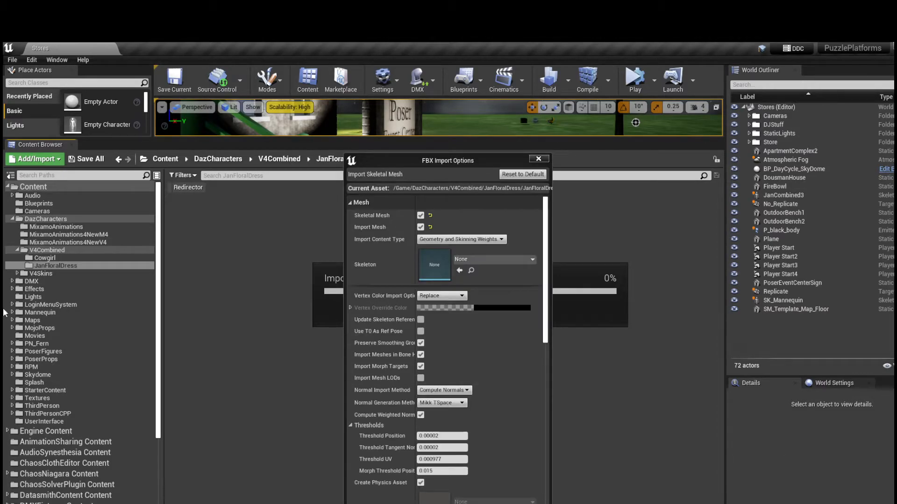
Assign V4_Skeleton as the skeleton for the imported skeletal mesh.
left_click_drag(451, 162, 387, 121)
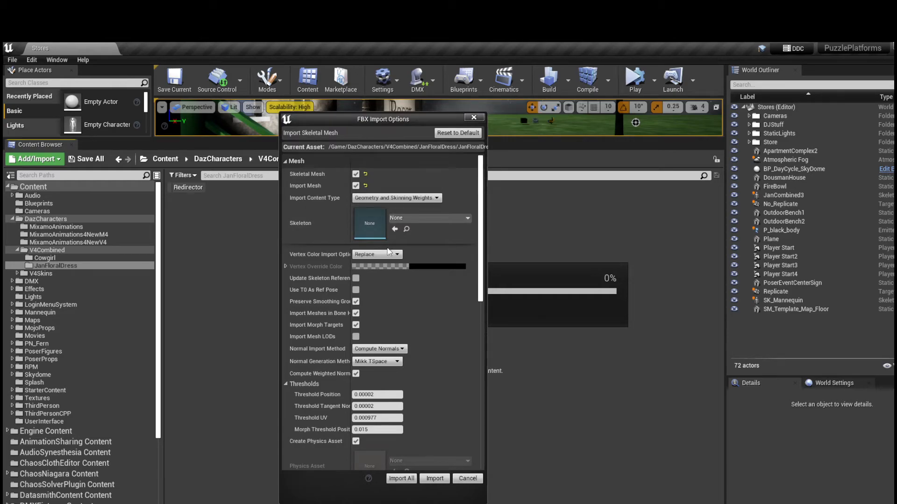
left_click(436, 218)
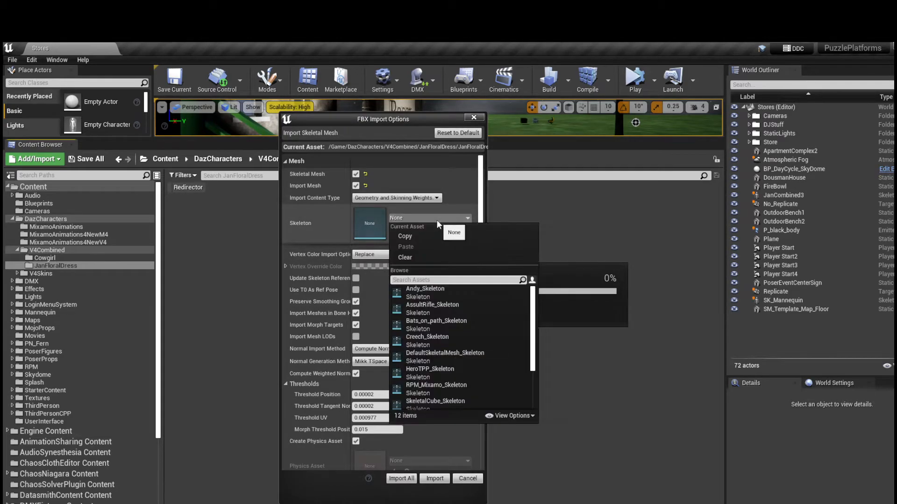
scroll(495, 318, "down", 3)
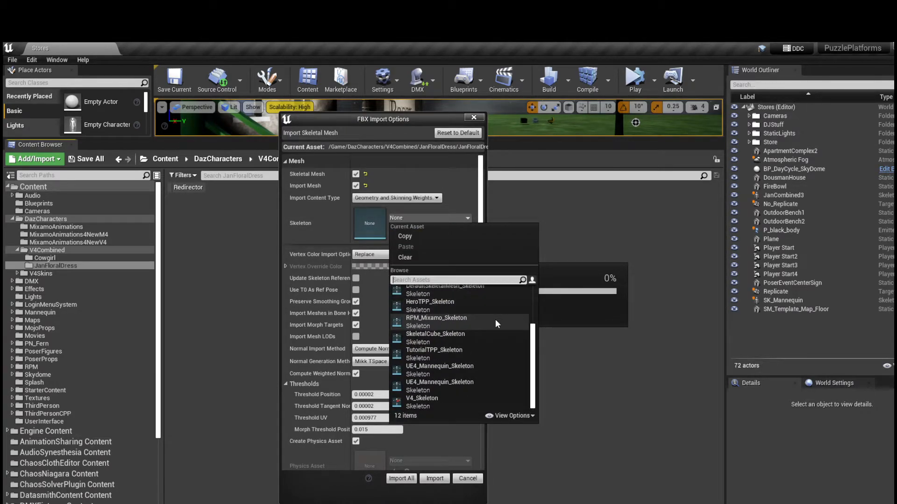
left_click(415, 401)
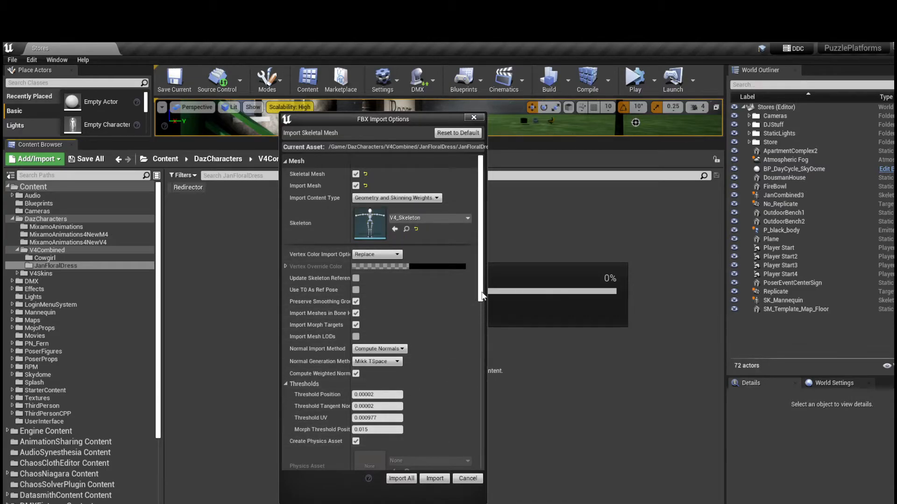
Import the JanFloralDress skeletal mesh with the chosen V4_Skeleton and the remaining import options as set.
left_click_drag(481, 292, 470, 240)
left_click(434, 481)
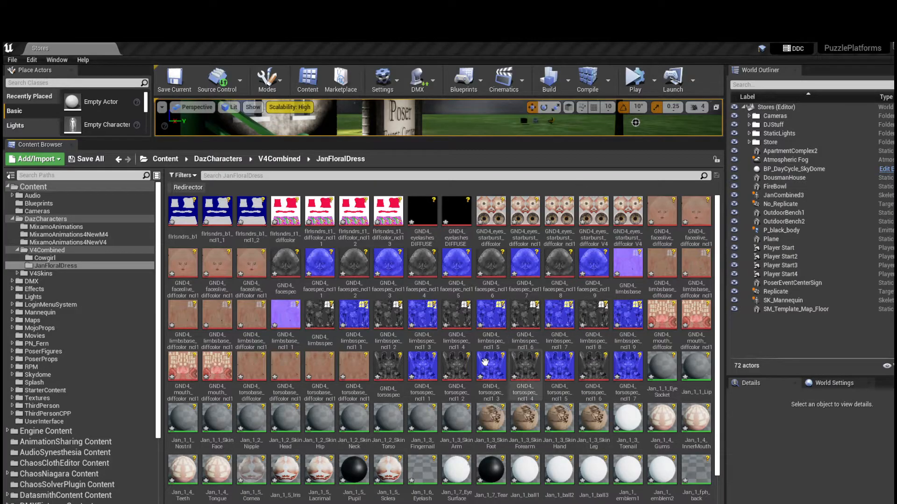
Examine the imported textures, materials and meshes in the JanFloralDress folder and compare them with the assets in V4Combined.
scroll(469, 364, "down", 3)
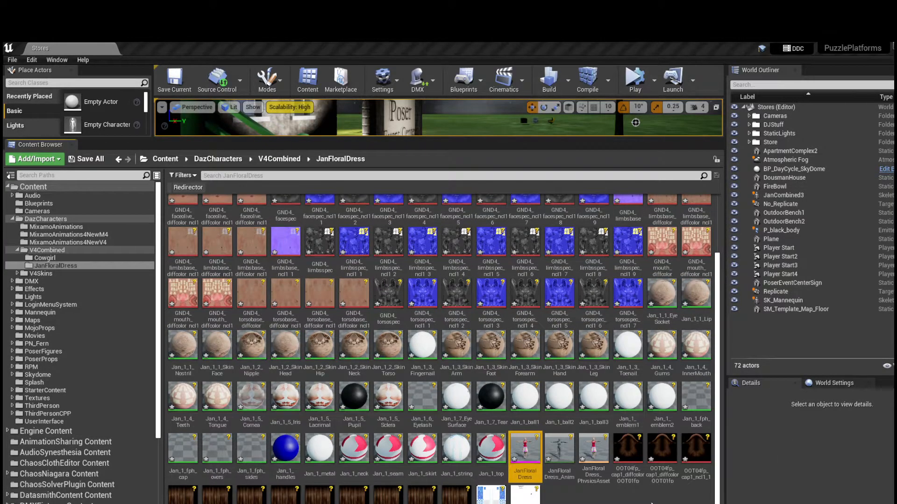
scroll(560, 451, "up", 3)
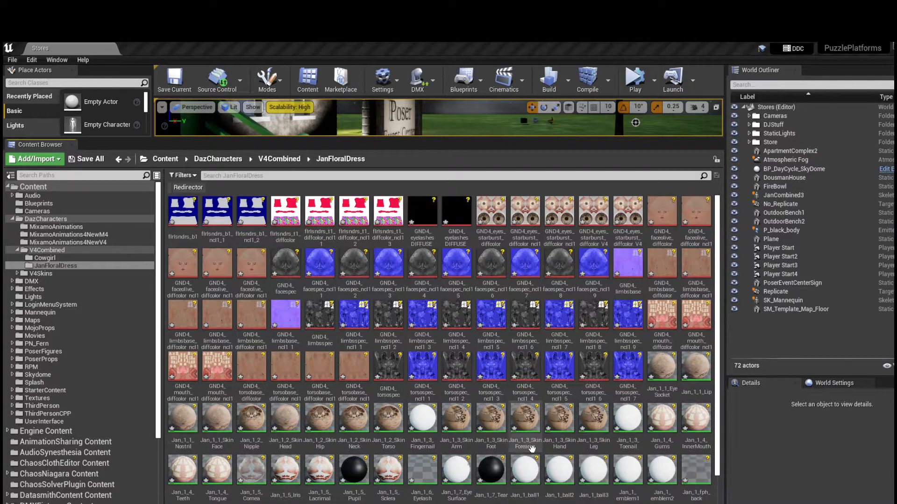
scroll(532, 448, "down", 3)
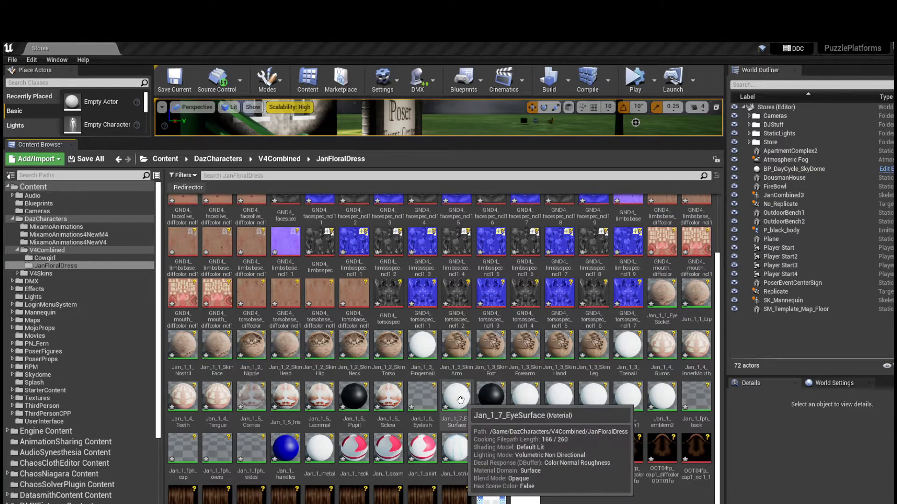
scroll(550, 397, "up", 3)
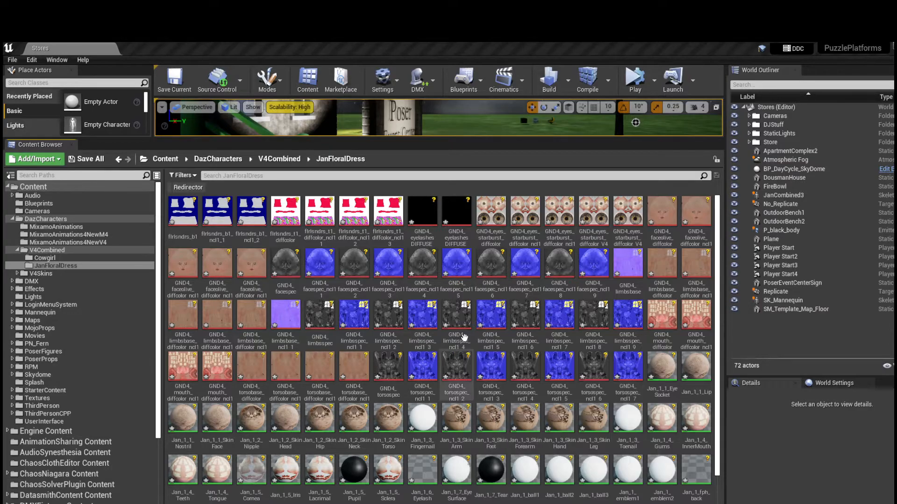
left_click(290, 160)
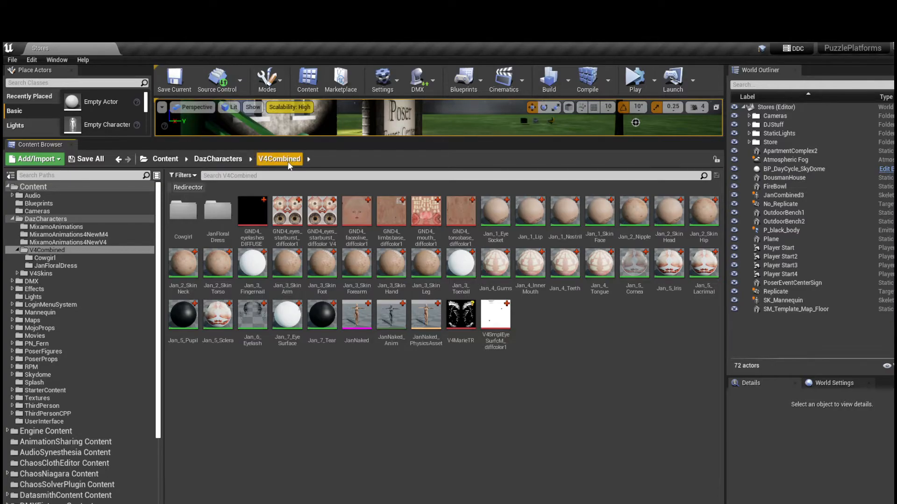
double_click(219, 225)
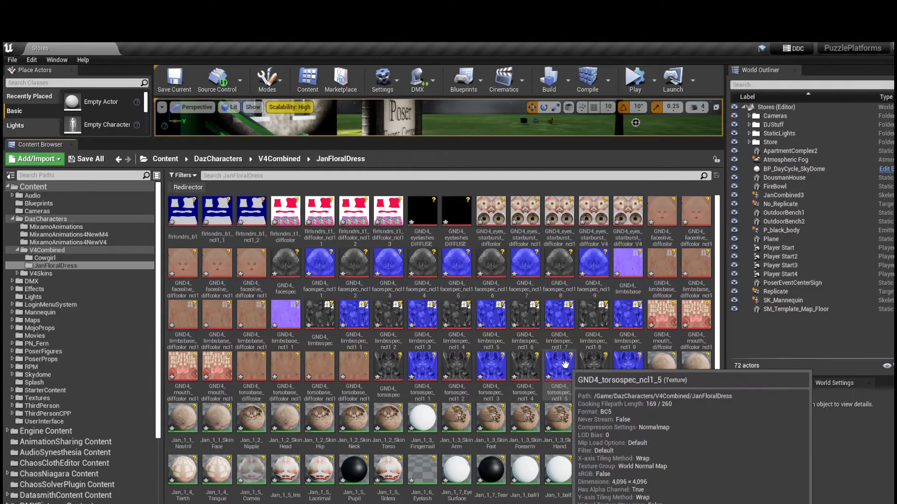
scroll(569, 357, "down", 1)
scroll(569, 358, "down", 3)
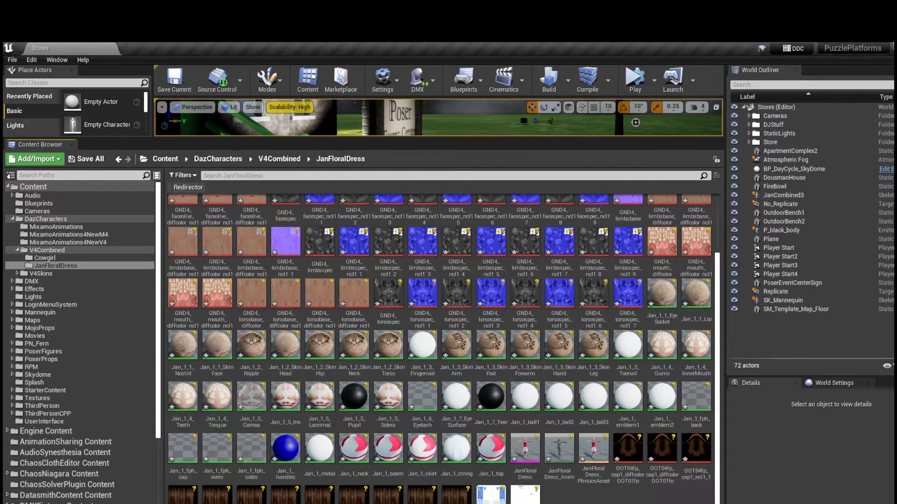
Inspect the JanFloralDress skeletal mesh and its material slots, and close its editor.
double_click(527, 454)
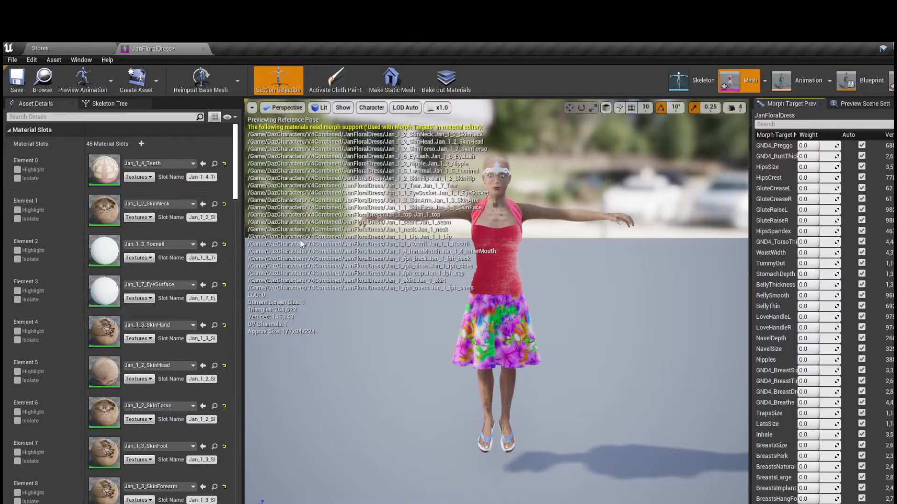
scroll(111, 303, "down", 1)
scroll(111, 303, "down", 8)
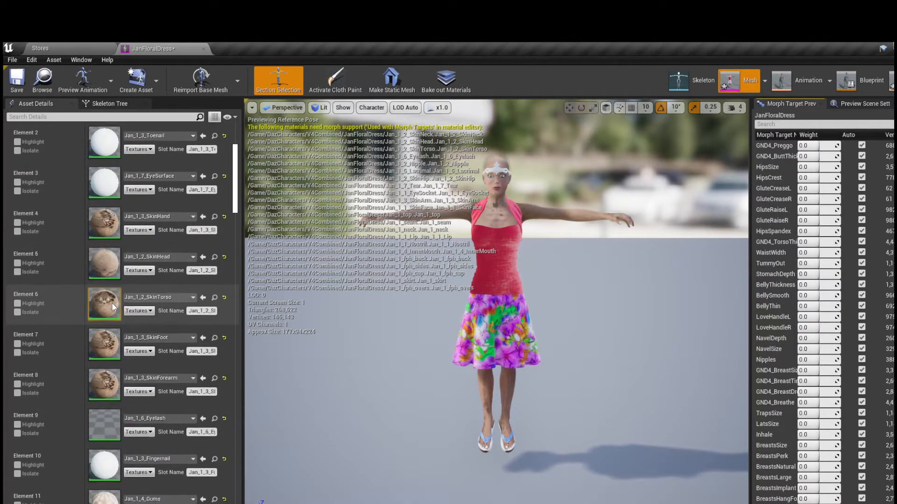
scroll(105, 331, "down", 8)
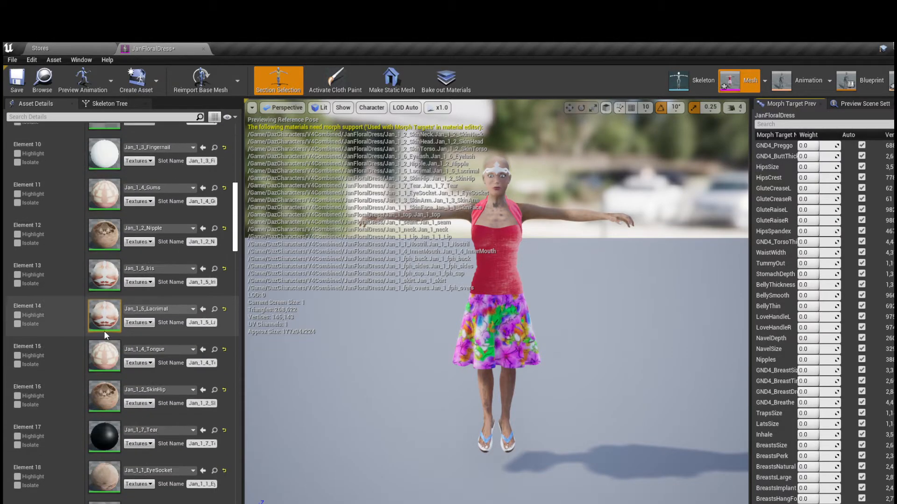
left_click_drag(236, 233, 251, 145)
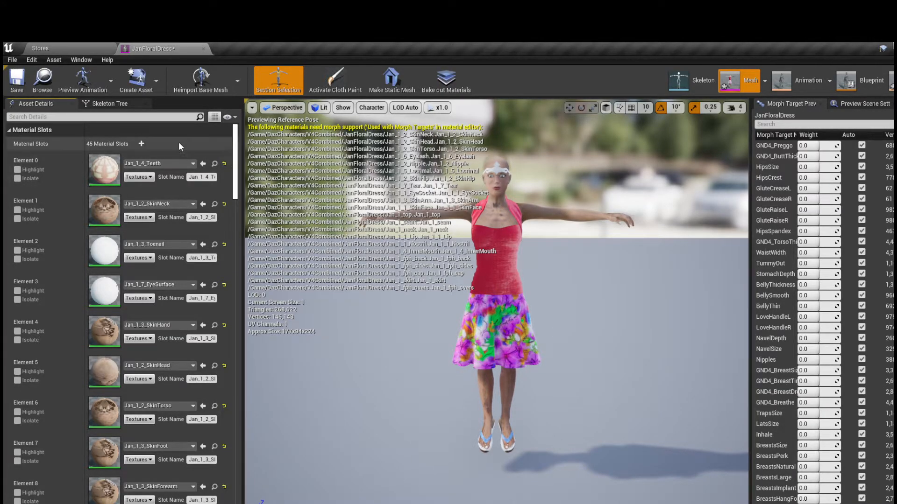
left_click(74, 46)
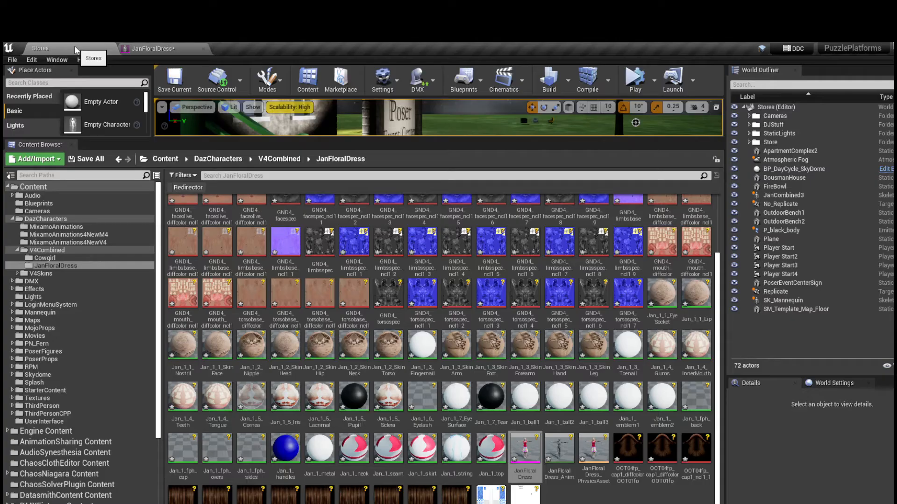
left_click(203, 49)
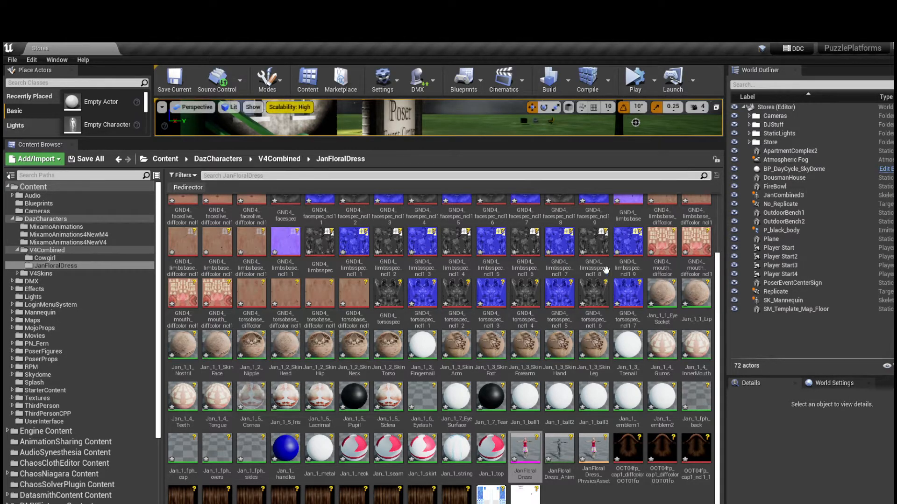
Run the Edit Materials scripted action on the JanFloralDress skeletal mesh.
right_click(530, 460)
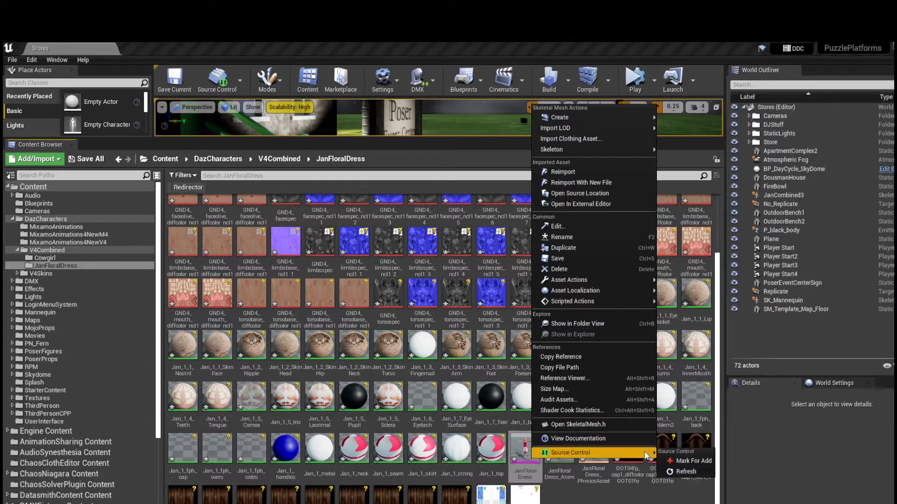
mouse_move(603, 301)
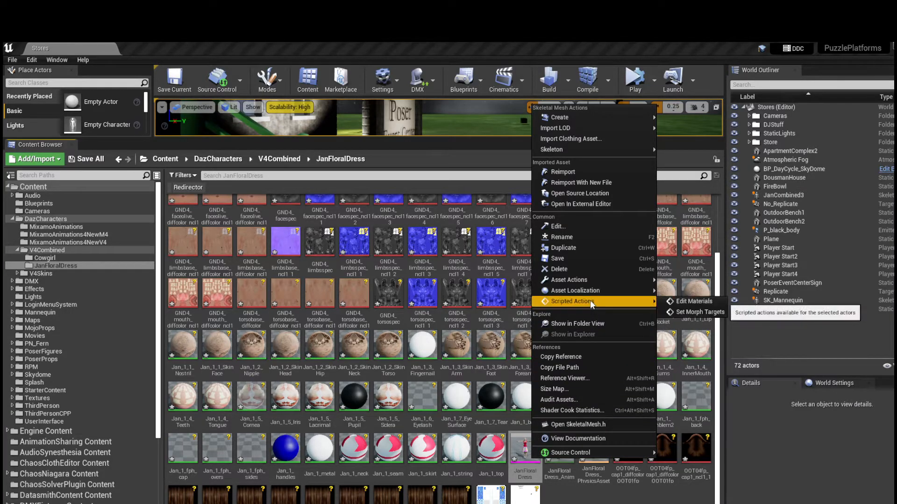
left_click(693, 302)
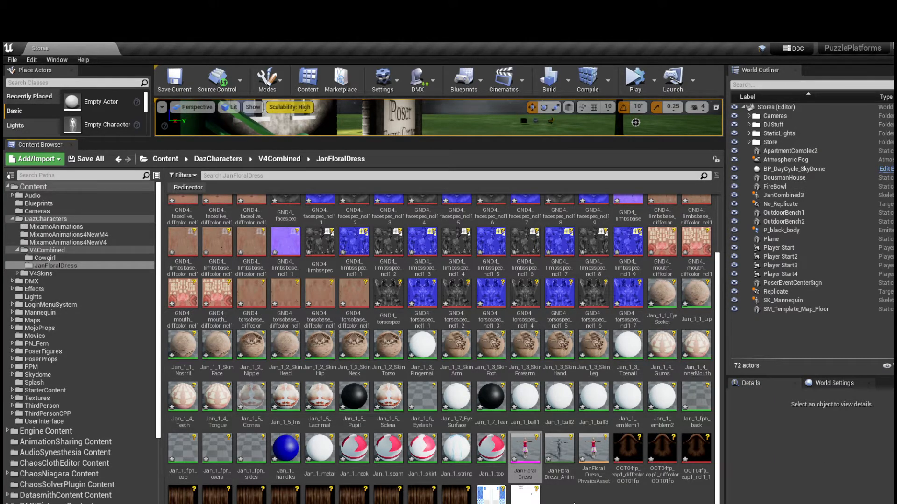
Reopen the JanFloralDress skeletal mesh and check which materials are assigned to its body, clothing and hair slots.
double_click(527, 459)
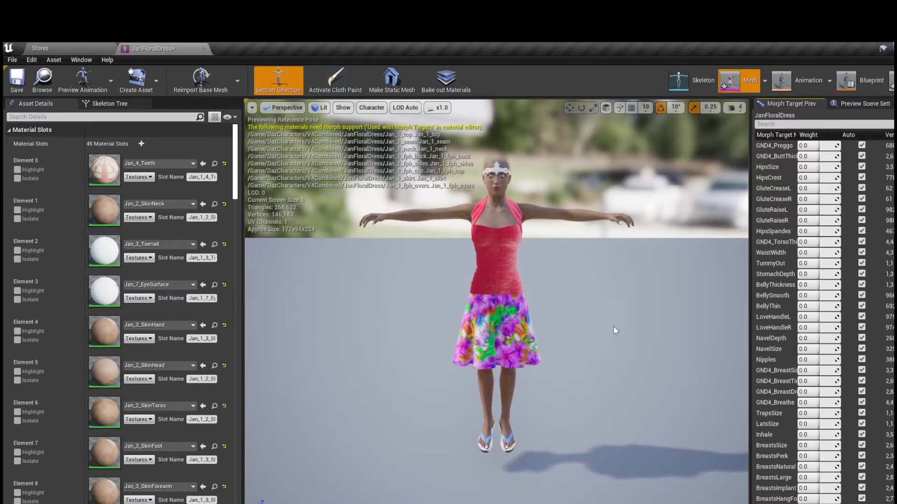
scroll(168, 424, "down", 3)
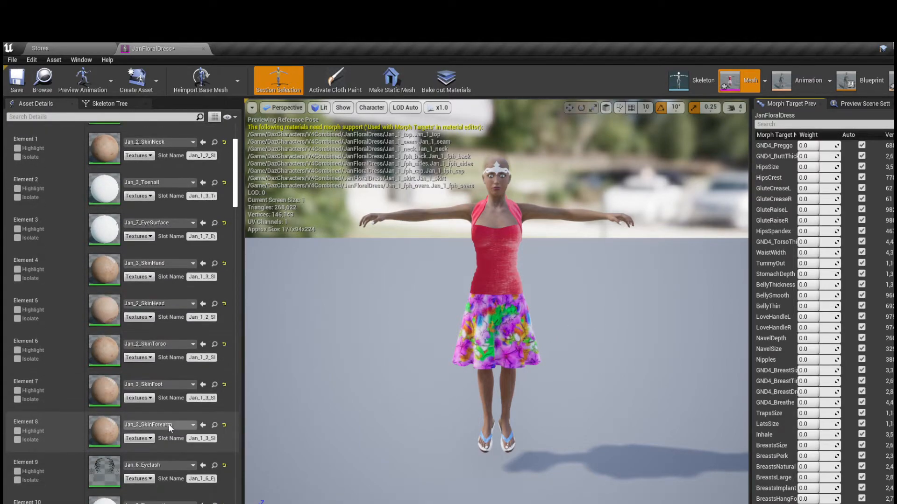
scroll(168, 424, "down", 12)
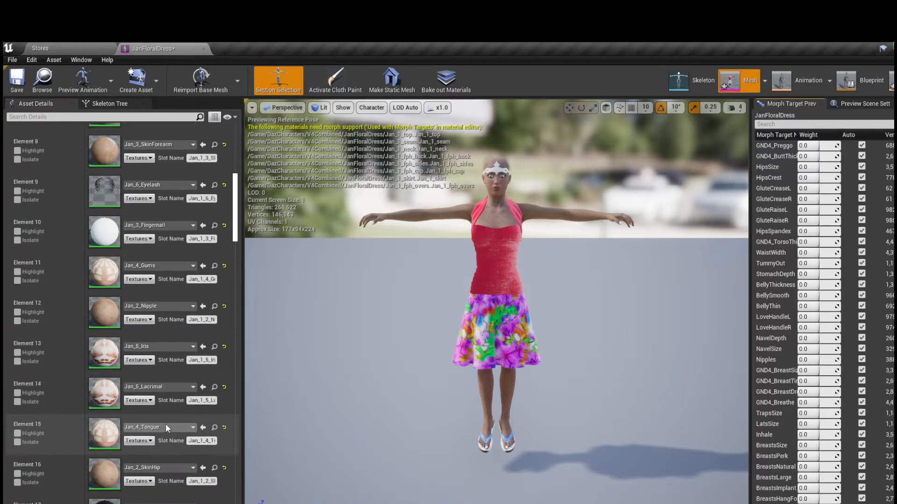
scroll(165, 424, "down", 3)
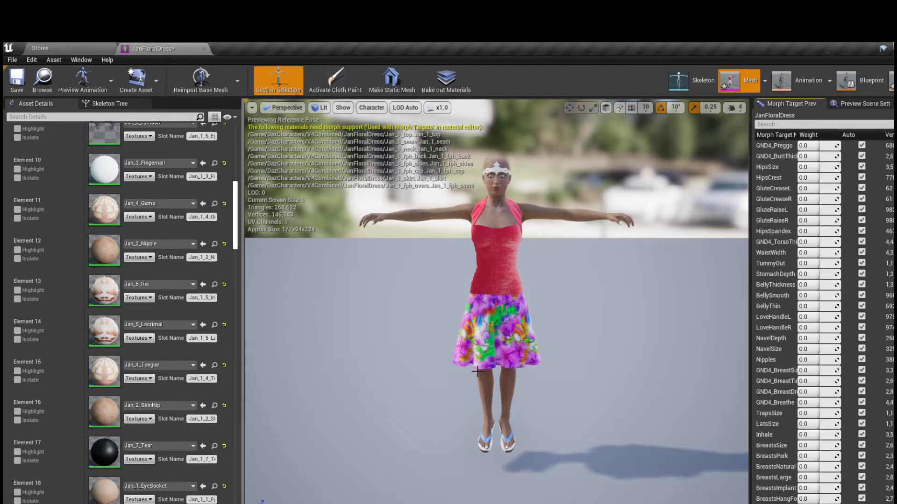
scroll(155, 419, "down", 4)
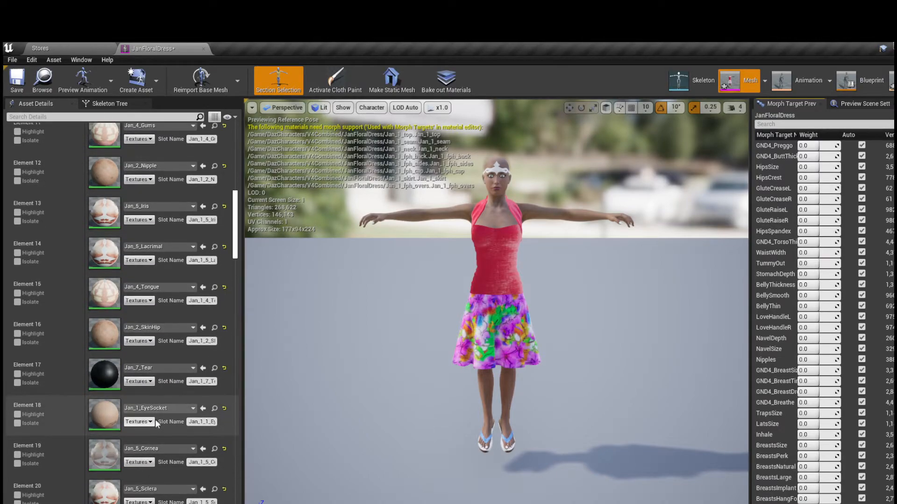
left_click_drag(235, 255, 240, 329)
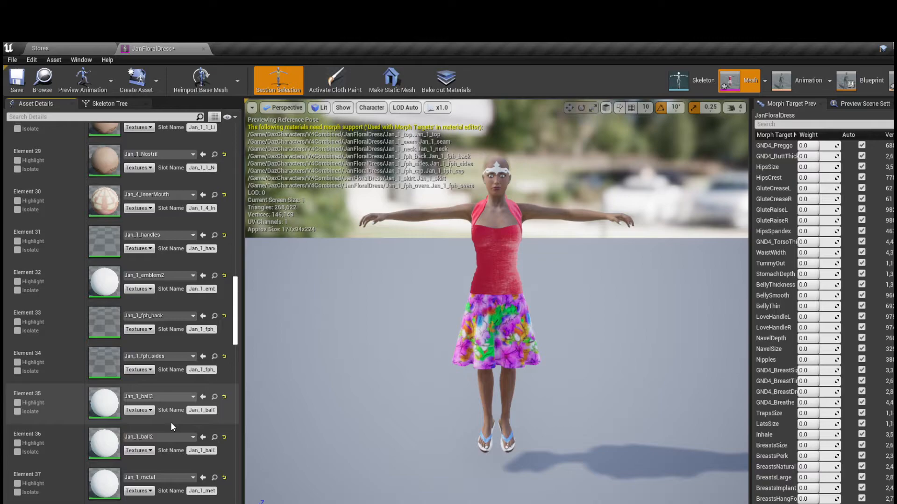
scroll(170, 424, "down", 5)
scroll(171, 424, "down", 3)
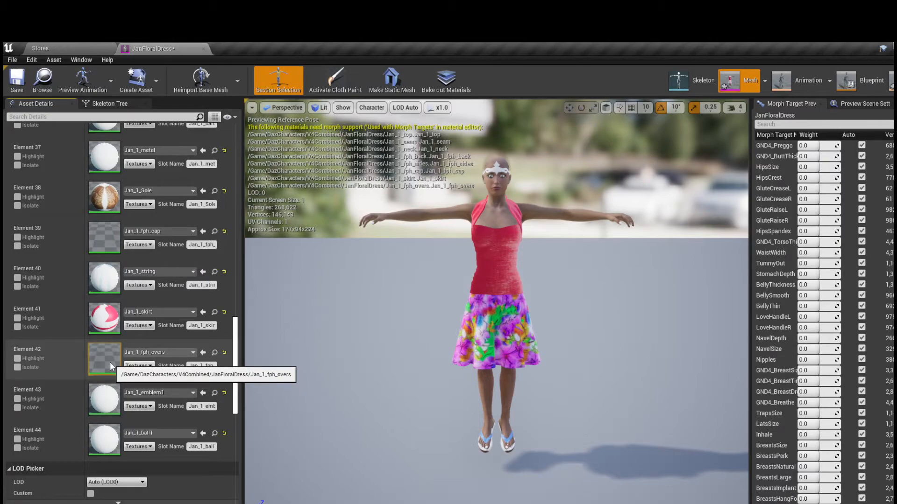
scroll(128, 349, "up", 2)
scroll(128, 350, "up", 9)
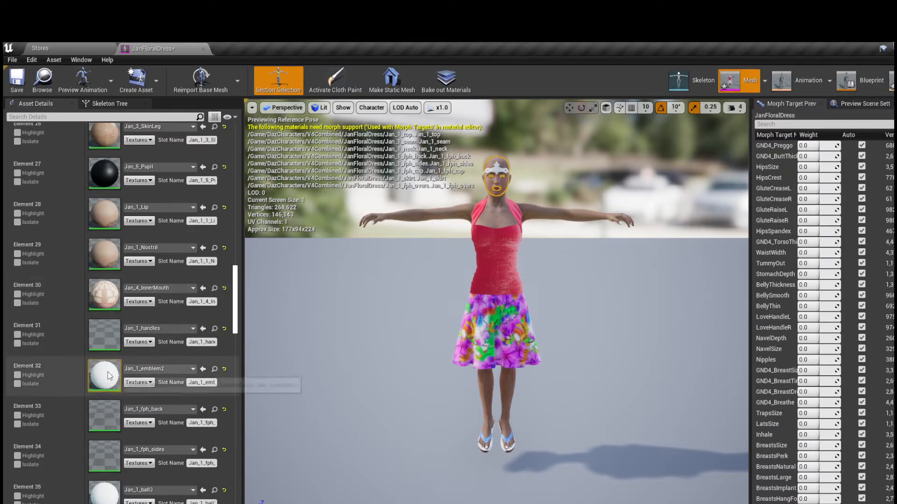
scroll(108, 375, "down", 4)
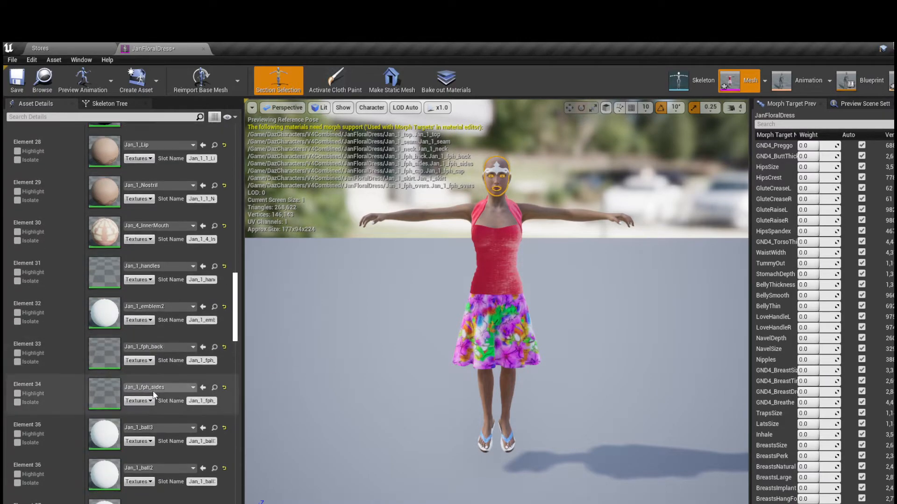
Open the Jan_1_fph_back material from its mesh slot and dock its editor beside the JanFloralDress editor.
double_click(109, 317)
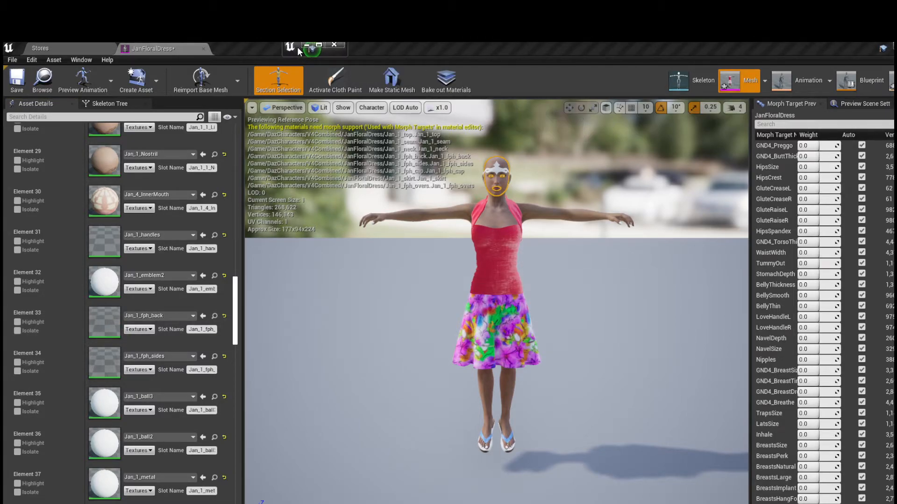
left_click_drag(583, 115, 447, 176)
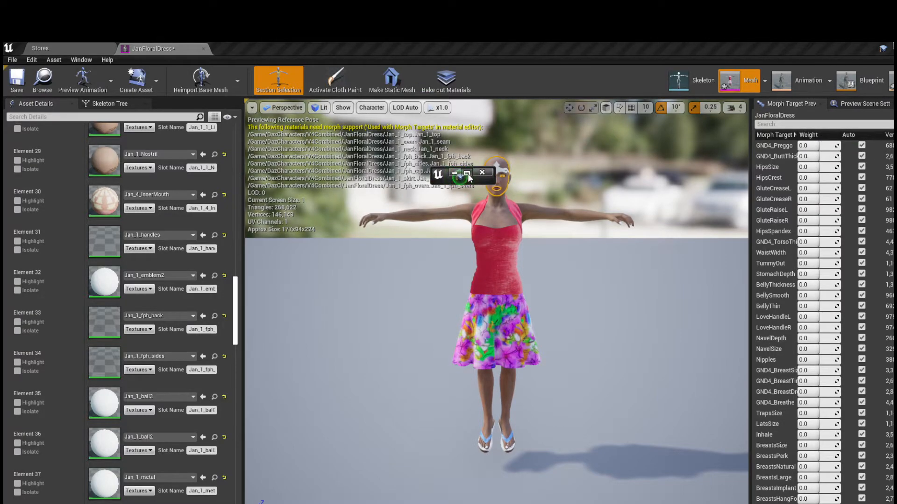
left_click(467, 173)
left_click_drag(71, 49, 259, 47)
Rearrange the three Texture Sample nodes in a column to the left of the Jan_1_fph_back material node.
right_click_drag(636, 252, 615, 307)
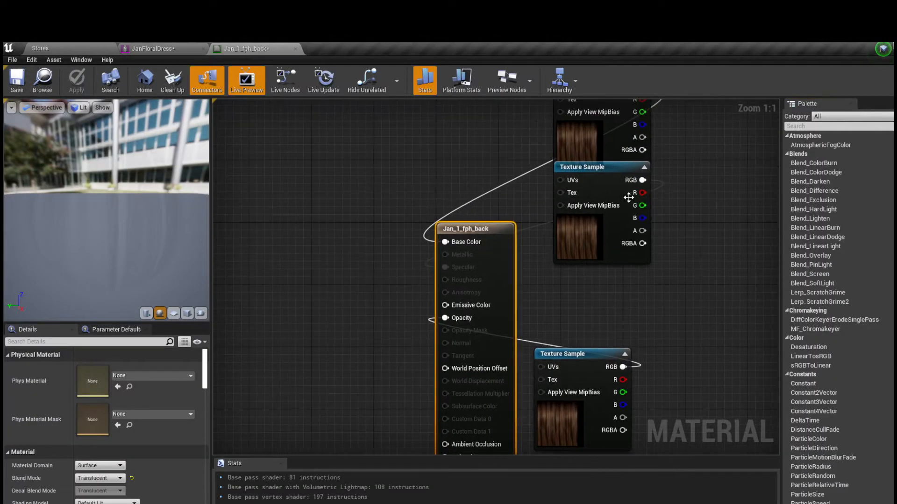
left_click_drag(603, 167, 245, 314)
right_click_drag(345, 350, 521, 254)
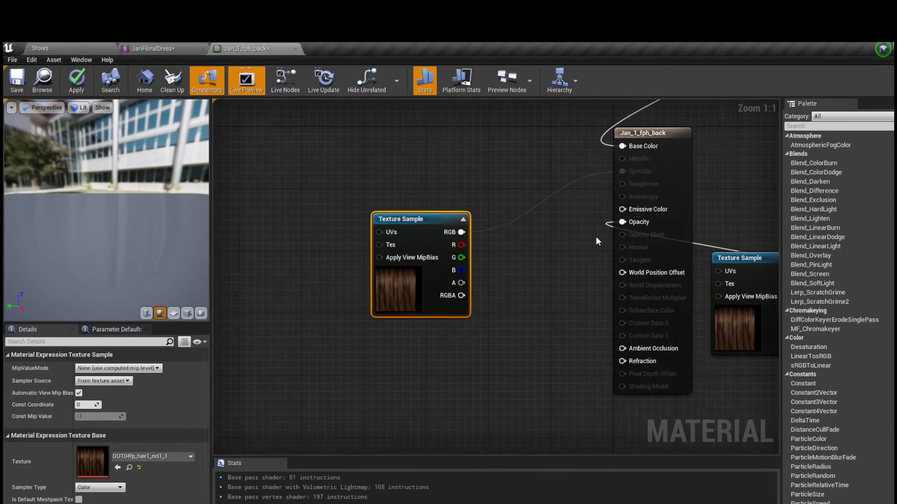
left_click_drag(743, 257, 393, 334)
right_click_drag(394, 335, 336, 408)
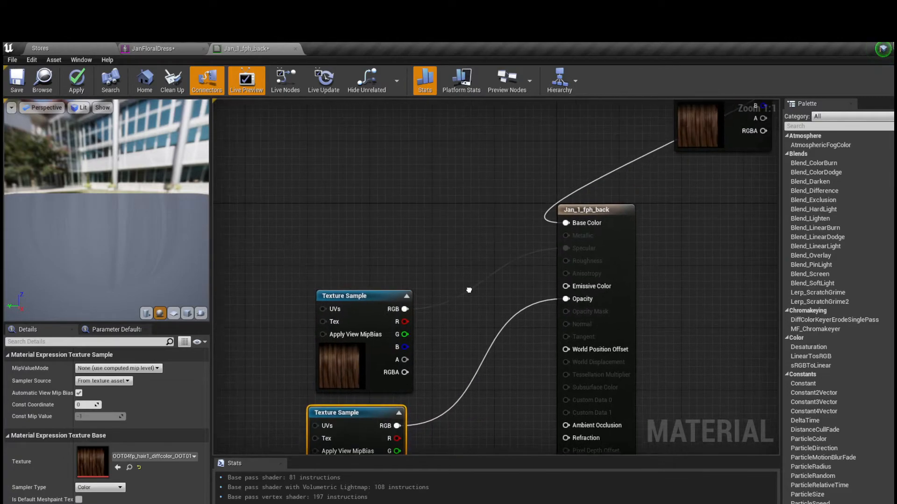
left_click_drag(708, 130, 373, 221)
right_click_drag(447, 321, 456, 223)
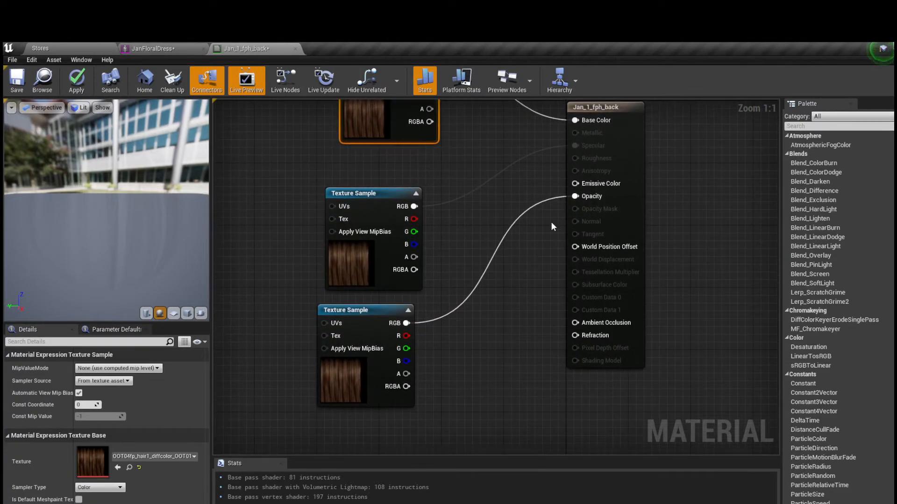
Break the link from the lowest Texture Sample to the material's Opacity input and shift that node slightly to the right.
right_click(575, 196)
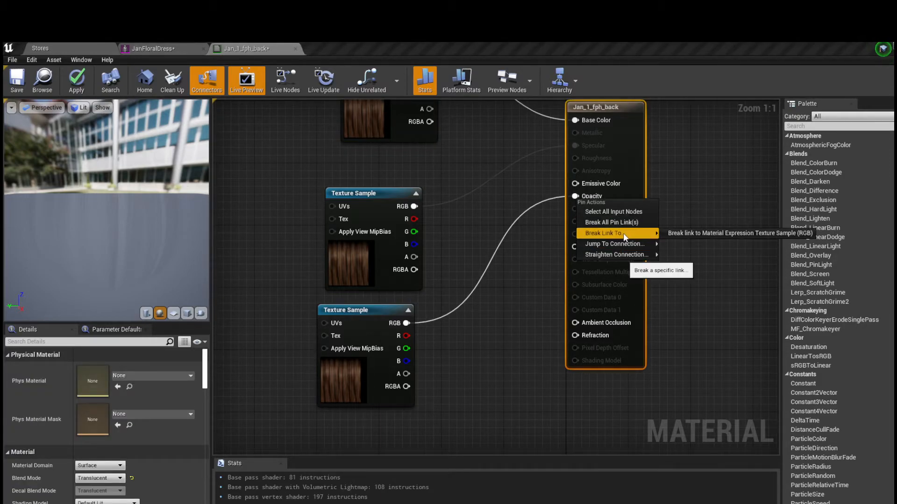
left_click(680, 232)
right_click_drag(482, 333, 474, 350)
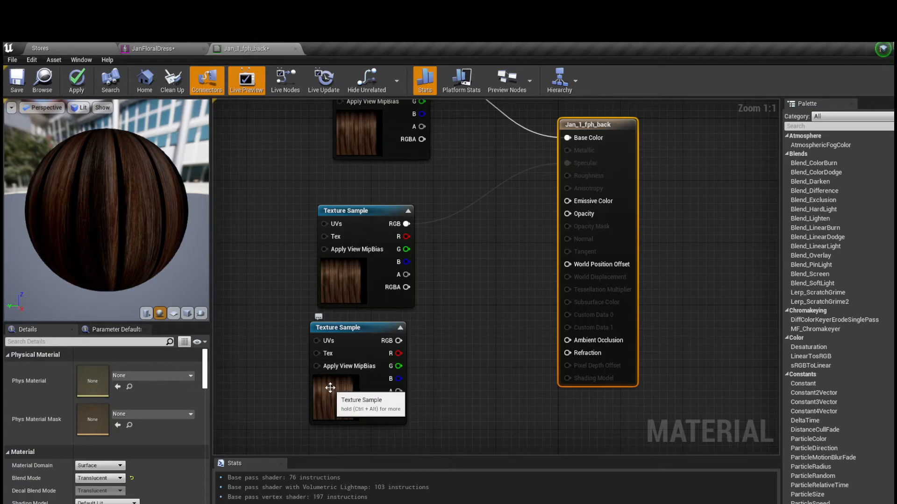
left_click_drag(366, 326, 396, 319)
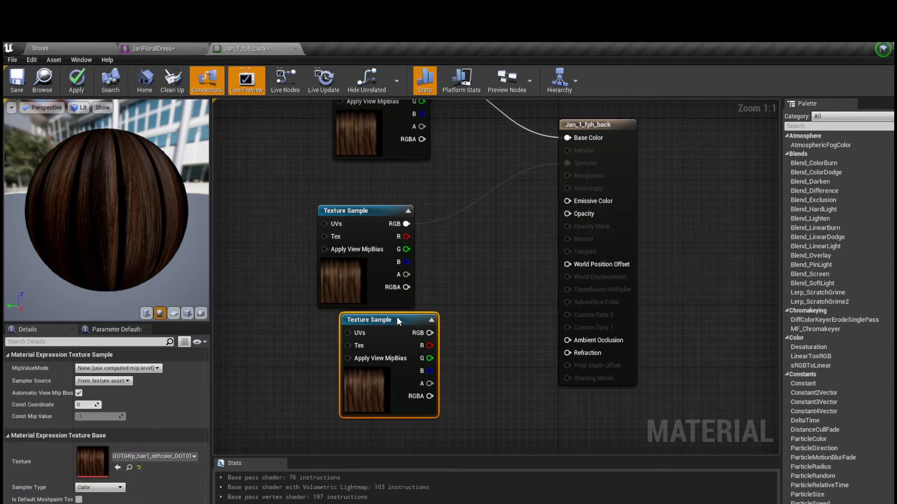
Move the middle Texture Sample node slightly up and left and break its link to the material's Specular input.
left_click_drag(360, 212, 351, 196)
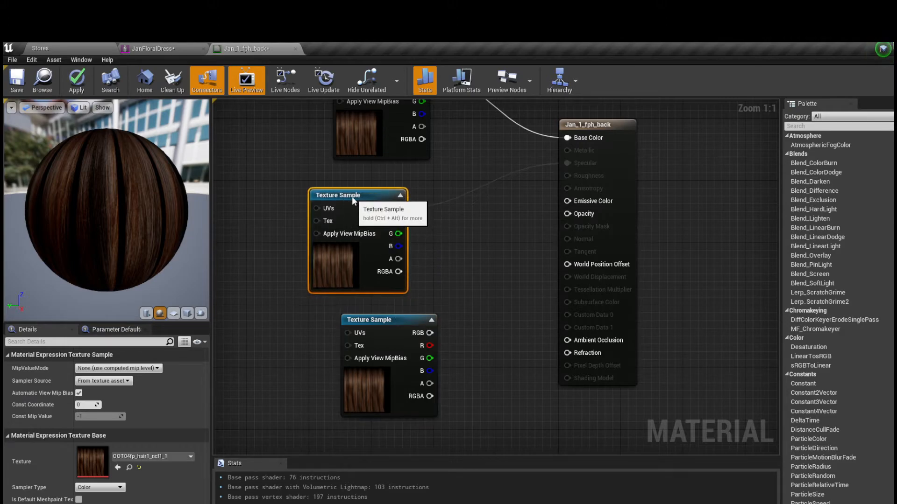
right_click(569, 163)
mouse_move(607, 197)
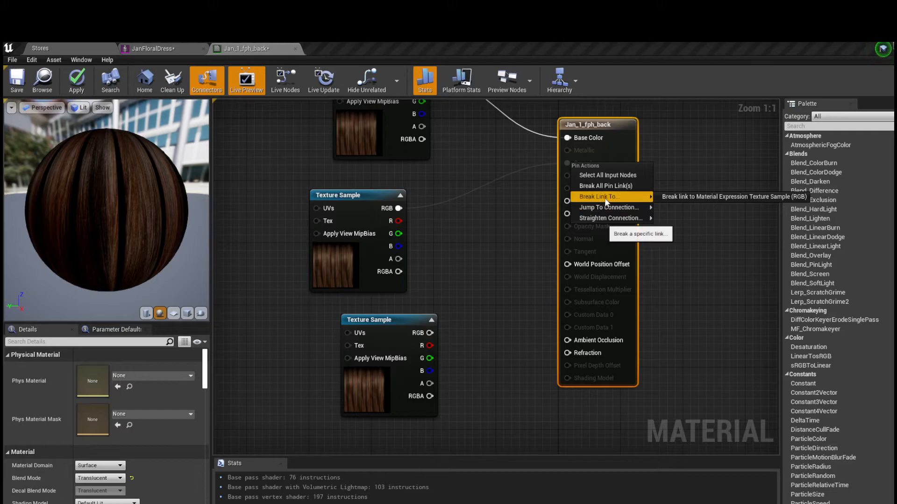
left_click(665, 194)
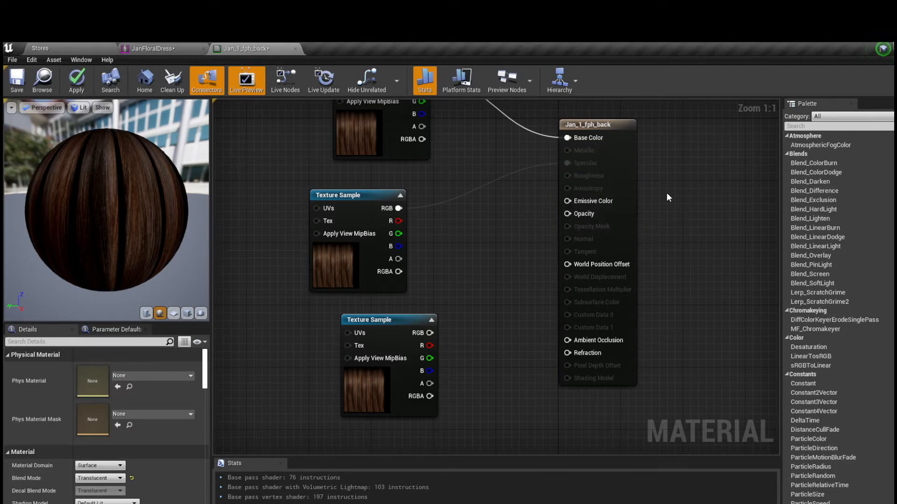
right_click(568, 163)
mouse_move(634, 200)
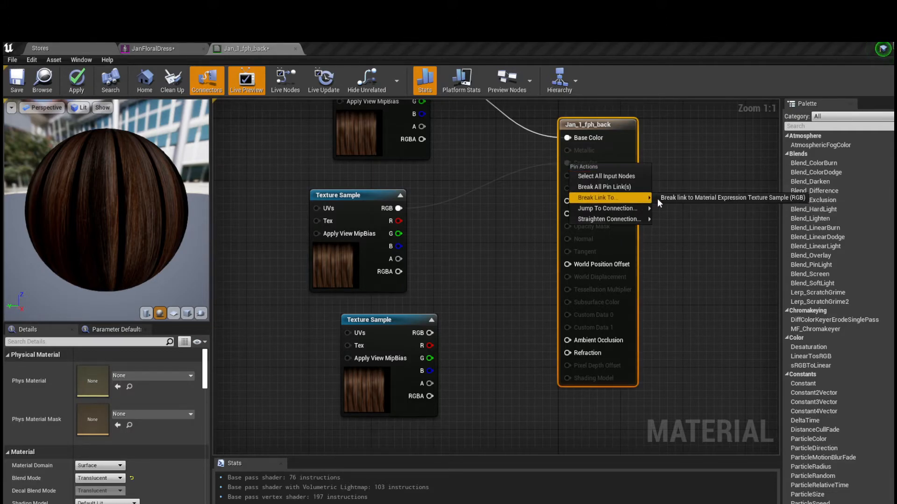
left_click(670, 198)
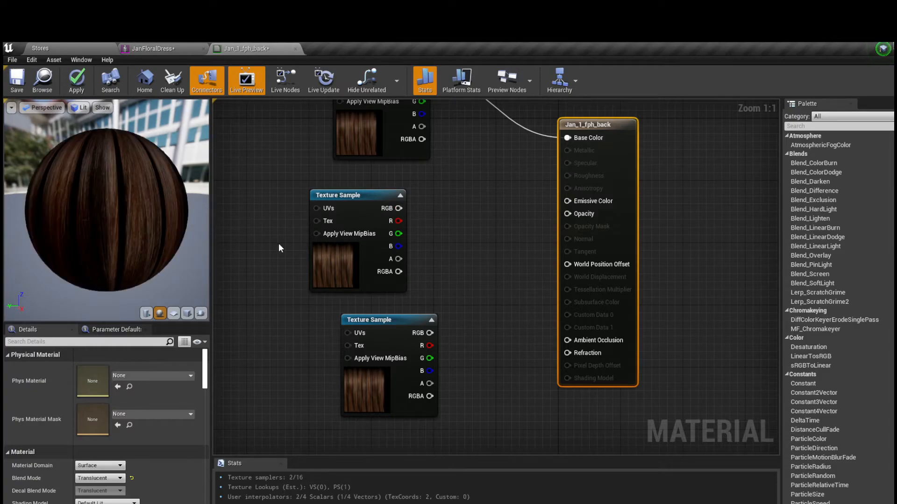
Save the Jan_1_fph_back material and check its slot on the JanFloralDress mesh.
left_click(146, 49)
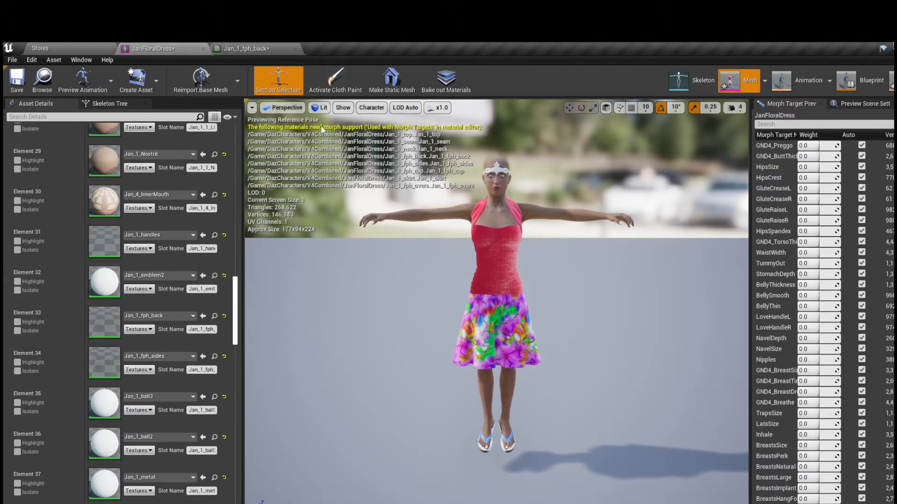
left_click(252, 49)
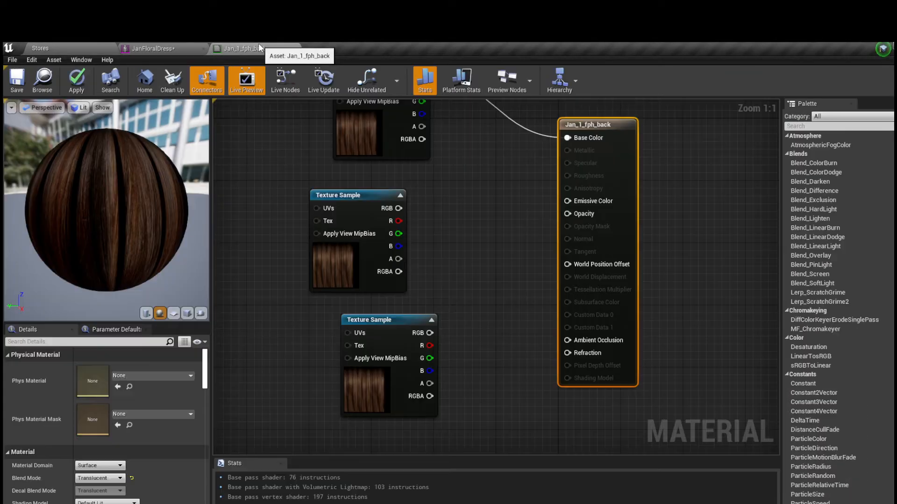
left_click(16, 84)
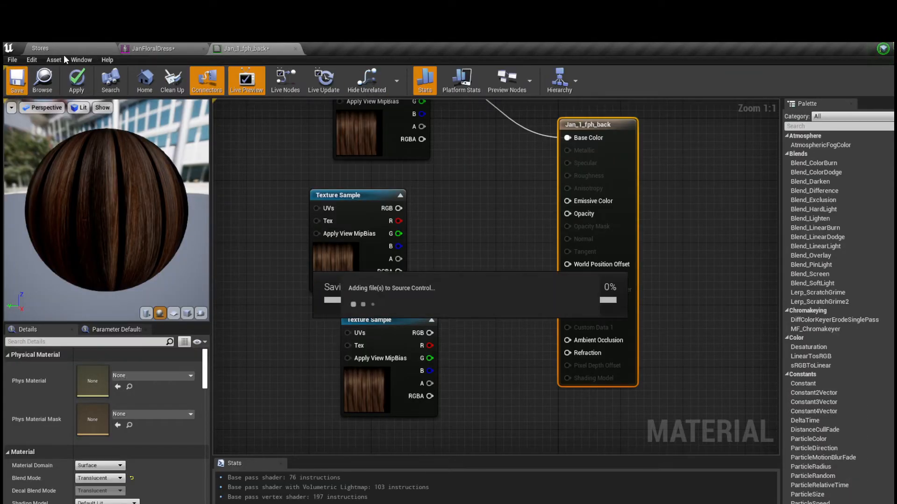
left_click(153, 49)
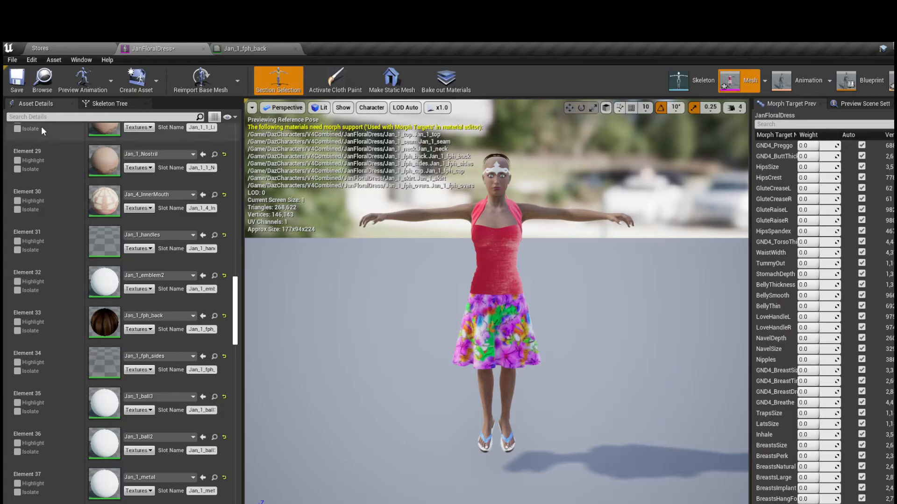
Force delete all GND4 skin, eye, mouth and eyelash textures, through GND4_torsospec_ncl1_7, from the JanFloralDress folder.
left_click(50, 48)
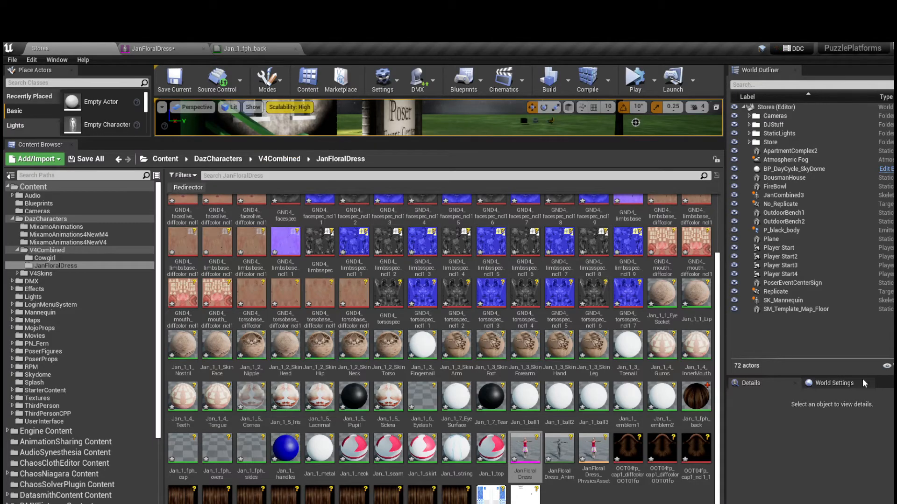
scroll(645, 421, "up", 2)
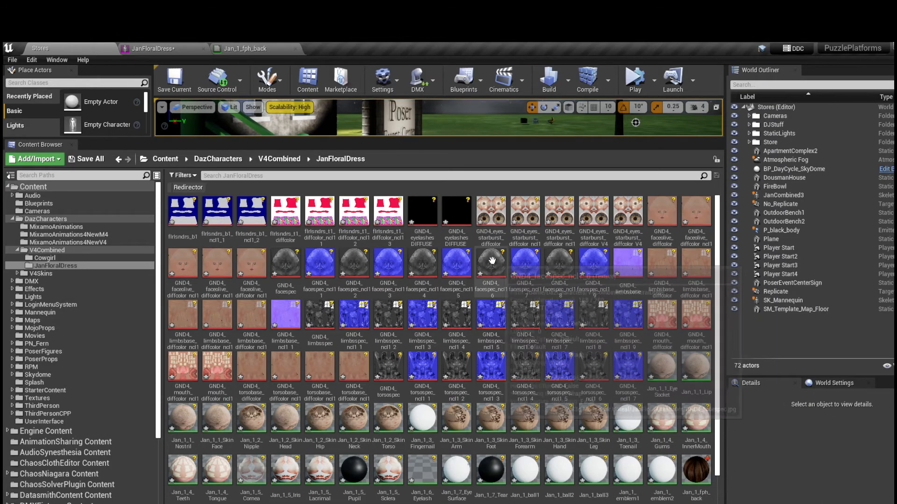
left_click(420, 213)
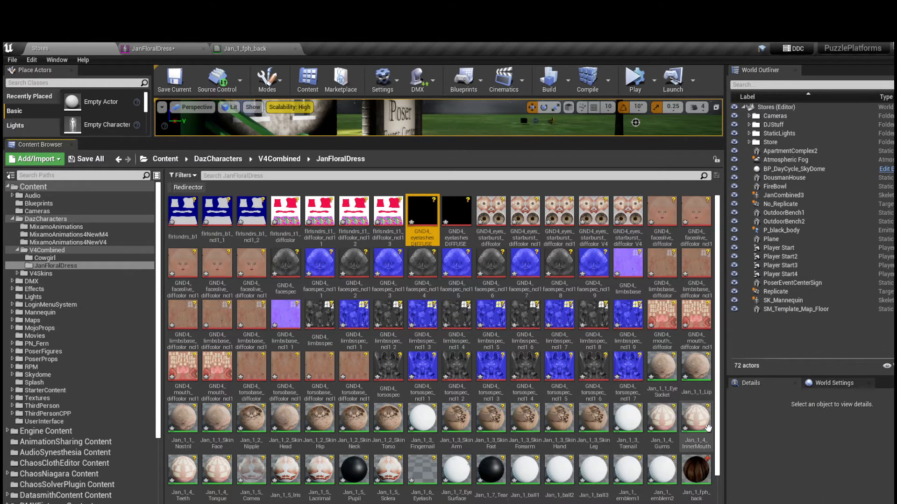
left_click(624, 373, "shift")
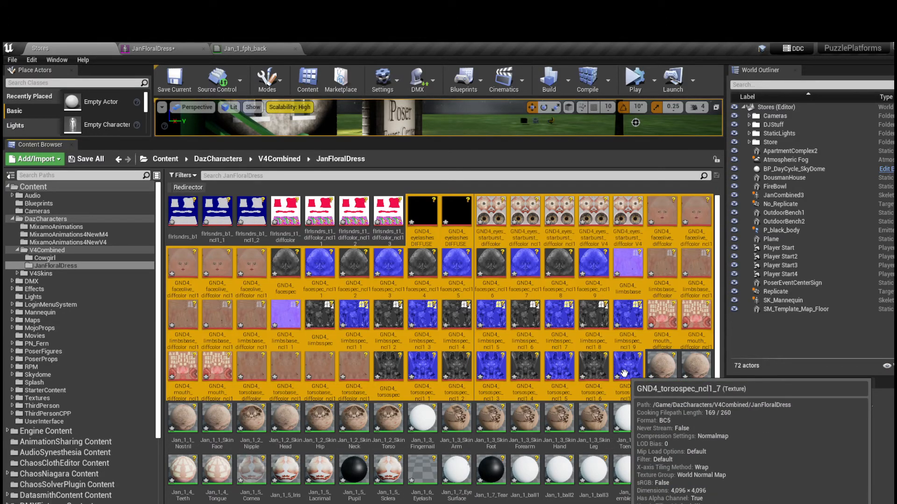
right_click(559, 260)
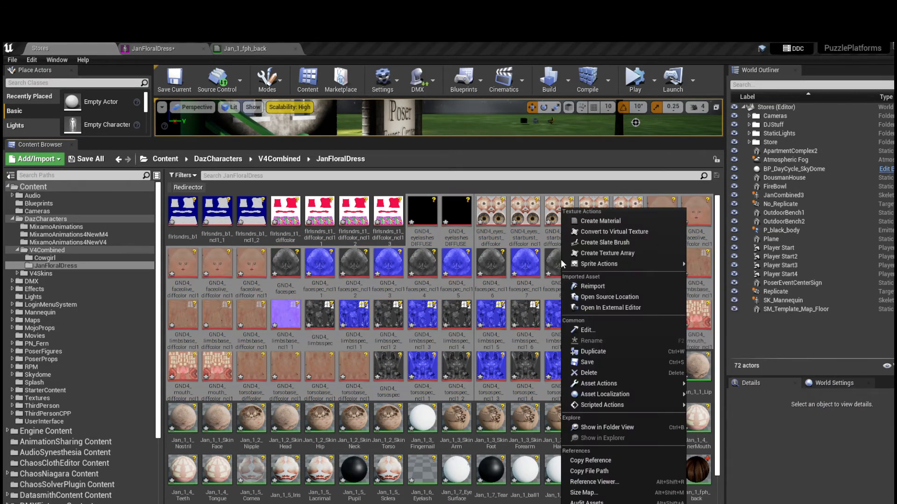
left_click(604, 373)
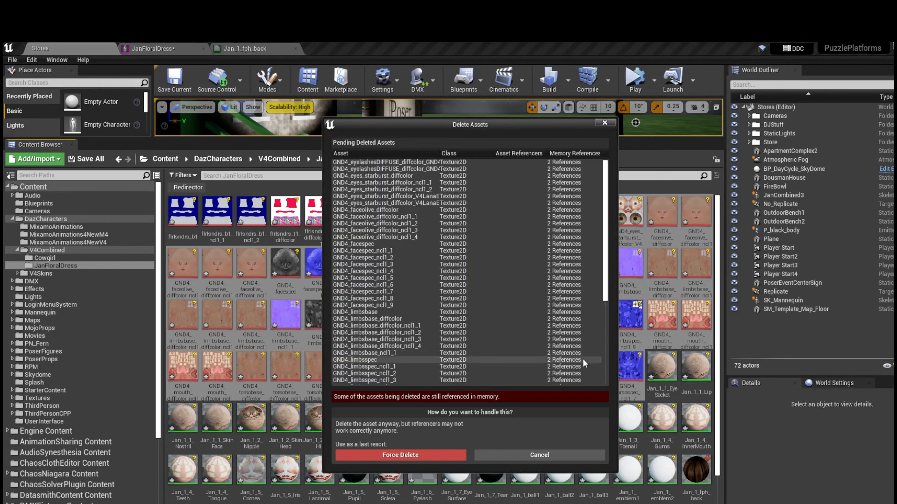
scroll(511, 297, "down", 6)
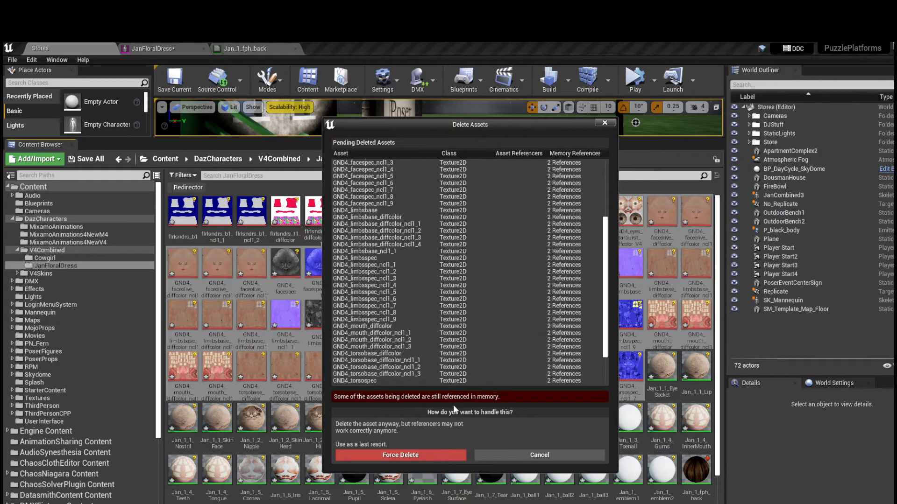
scroll(439, 327, "up", 5)
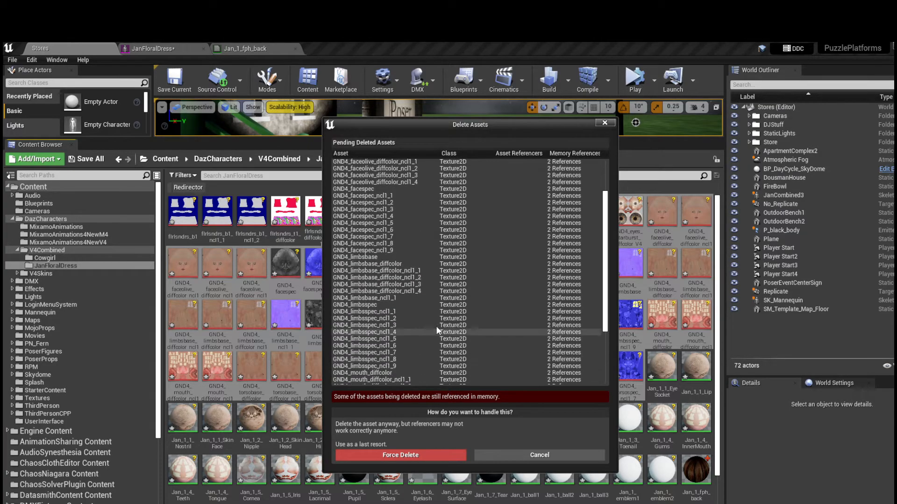
left_click(401, 456)
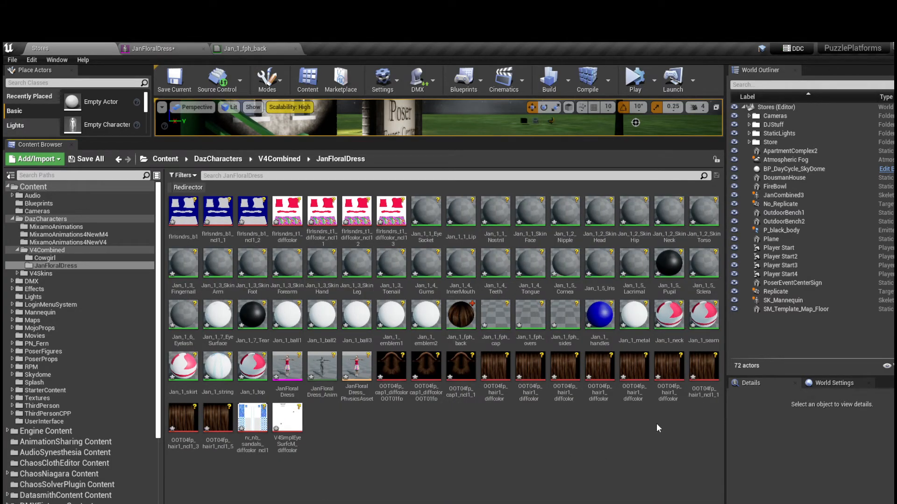
Delete the duplicate body materials from Jan_1_1_EyeSocket through Jan_1_7_Tear in the JanFloralDress folder.
left_click(426, 214)
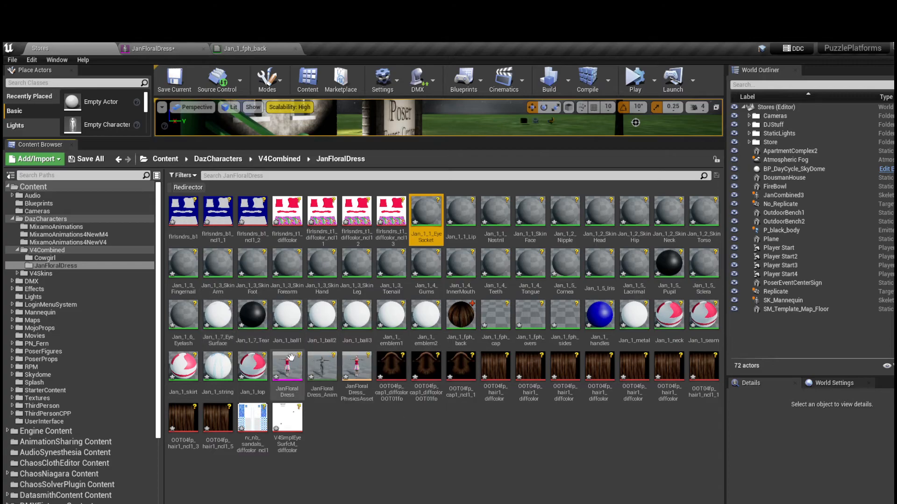
left_click(252, 318, "shift")
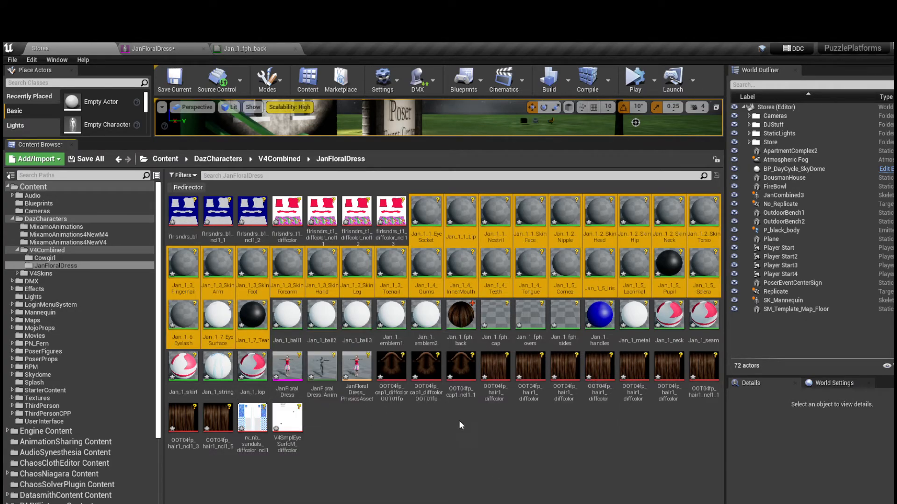
right_click(566, 246)
mouse_move(602, 330)
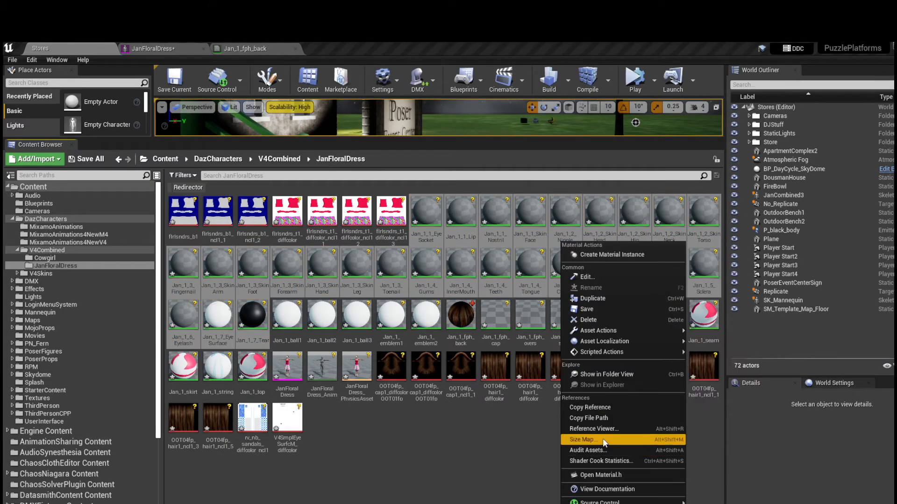
left_click(604, 319)
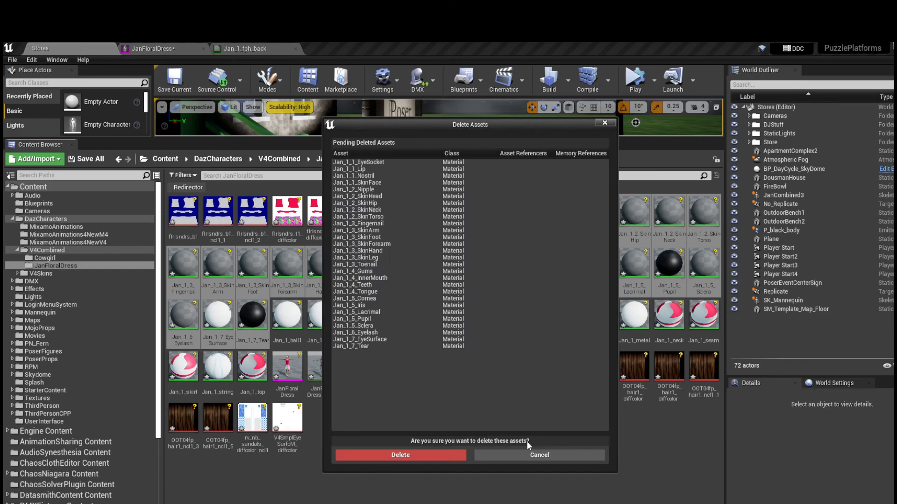
left_click(383, 459)
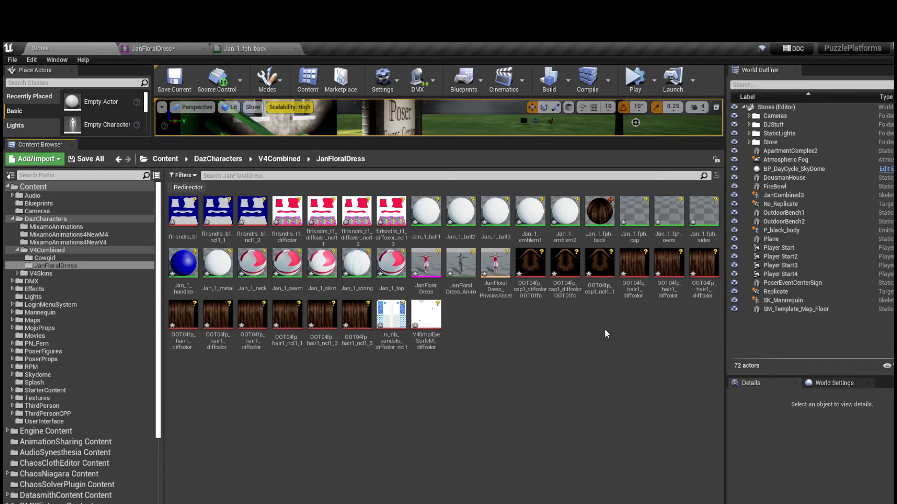
Open the JanFloralDress skeletal mesh to check its body materials, and return to the Stores level editor.
left_click(426, 267)
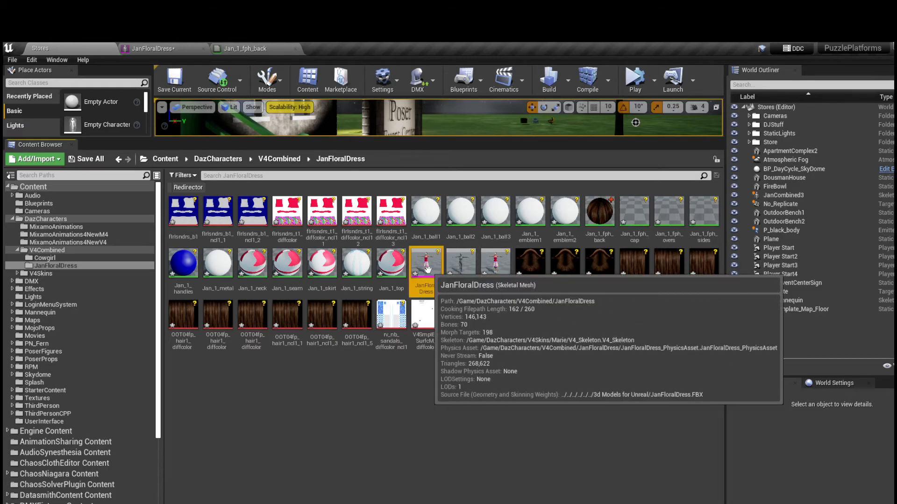
double_click(426, 268)
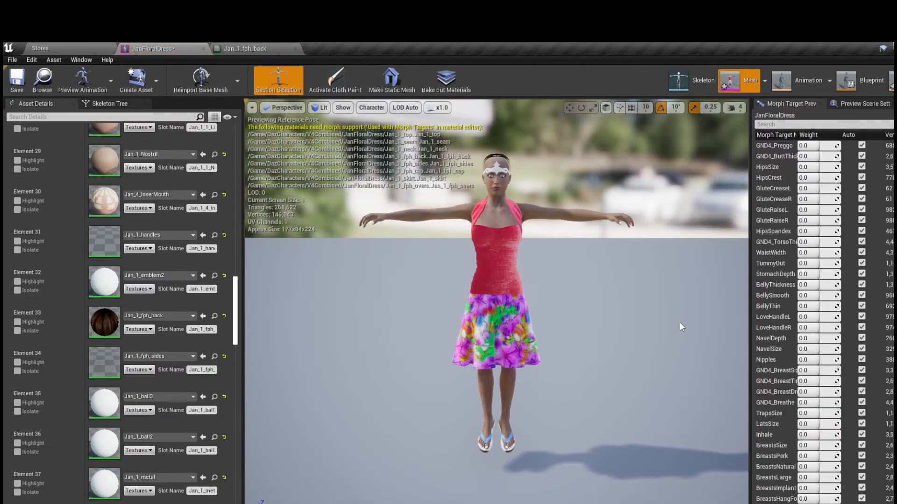
left_click(60, 48)
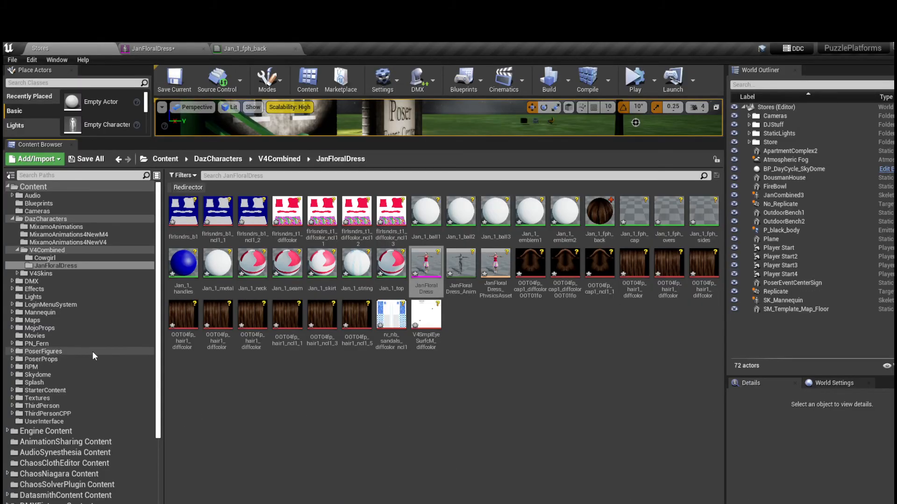
Open the MOOSPlayerState blueprint from the Blueprints folder, enlarge its variable list and select the InventoryFiguresCore variable.
left_click(33, 203)
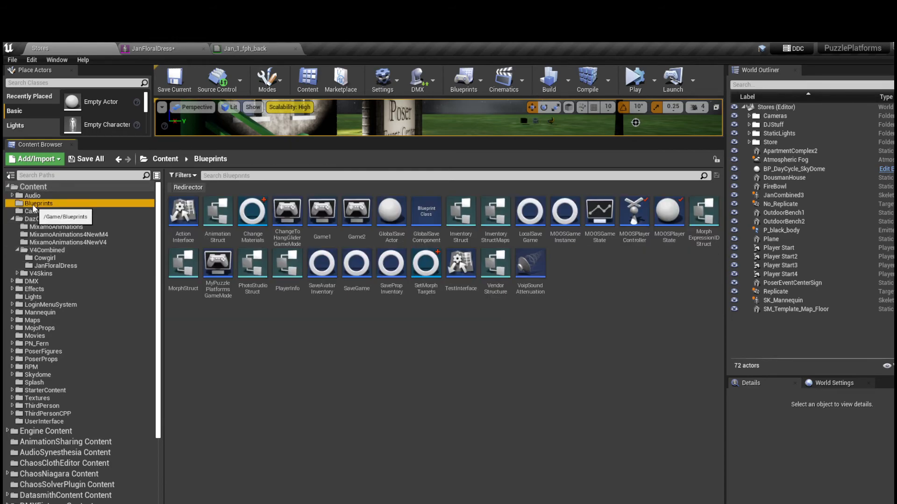
left_click(634, 218)
double_click(669, 234)
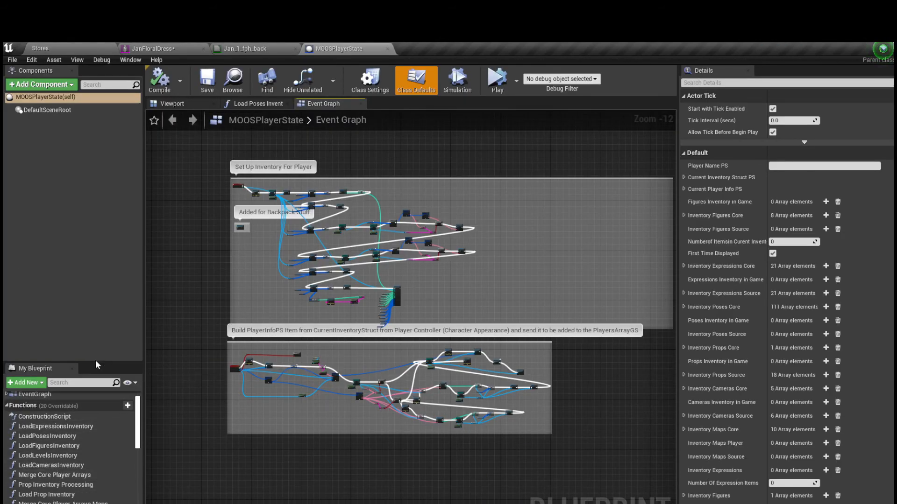
left_click_drag(95, 362, 96, 178)
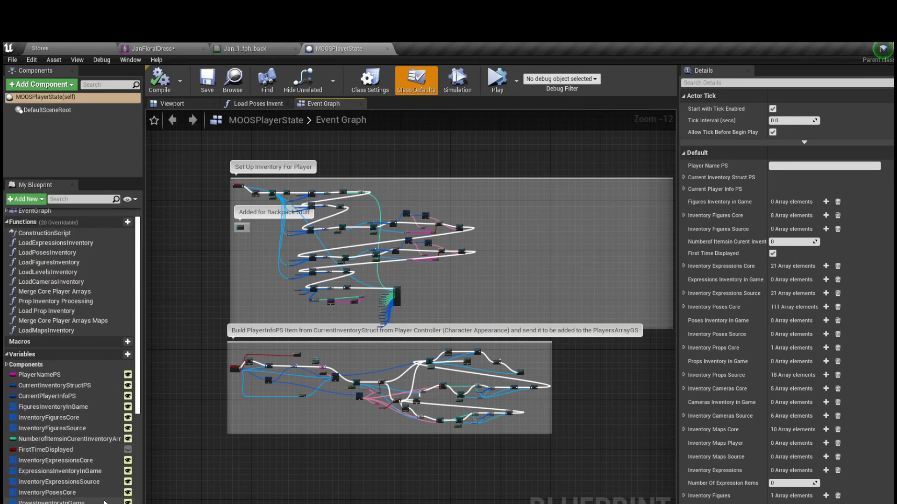
left_click(54, 417)
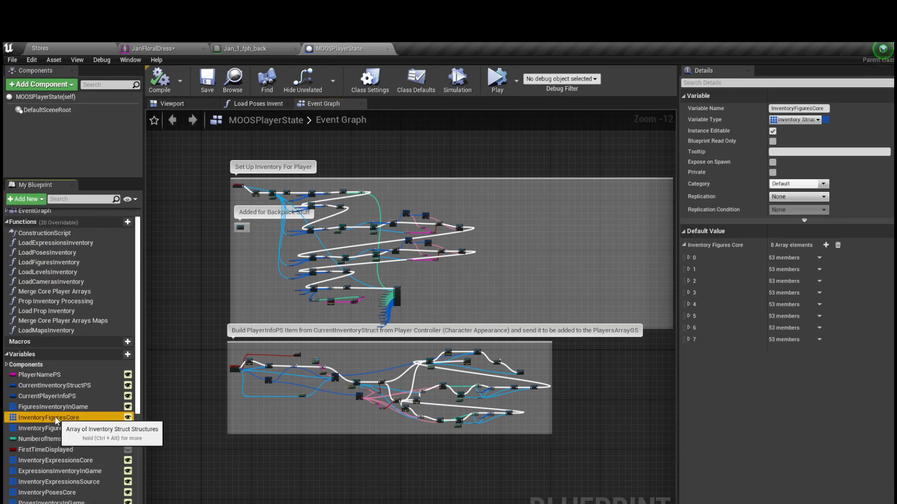
Expand element 7 of the Inventory Figures Core array and set its Description to Floral Dress.
left_click(690, 339)
left_click(690, 339)
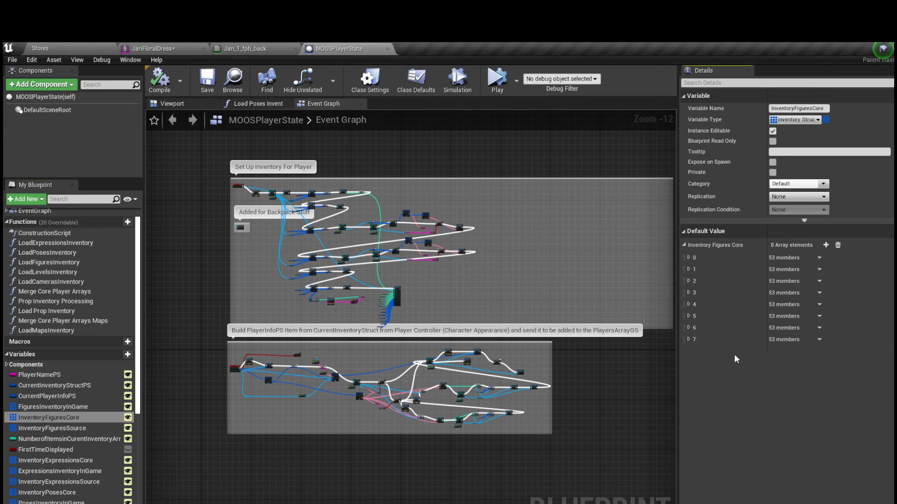
left_click(689, 340)
scroll(828, 406, "down", 5)
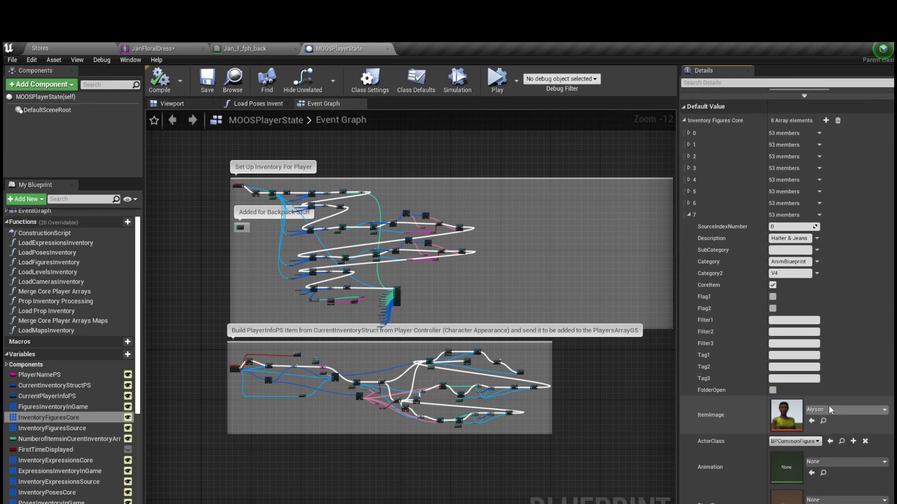
scroll(828, 405, "up", 2)
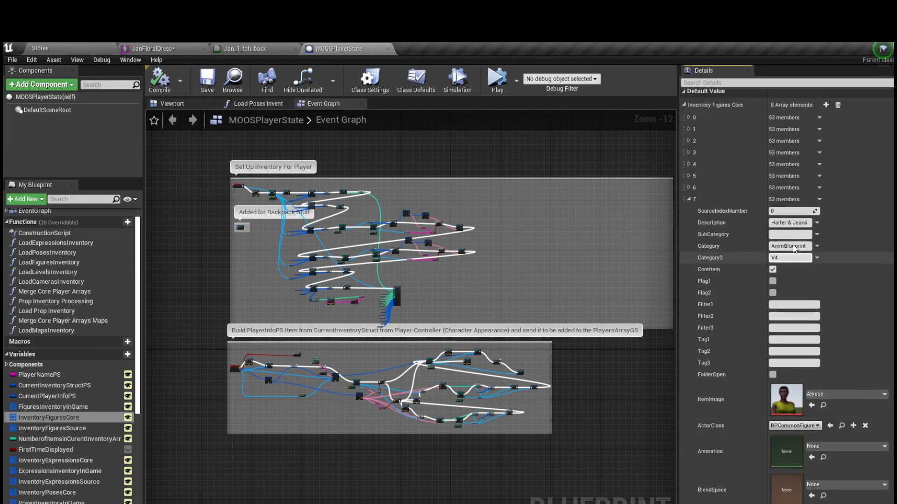
left_click(808, 223)
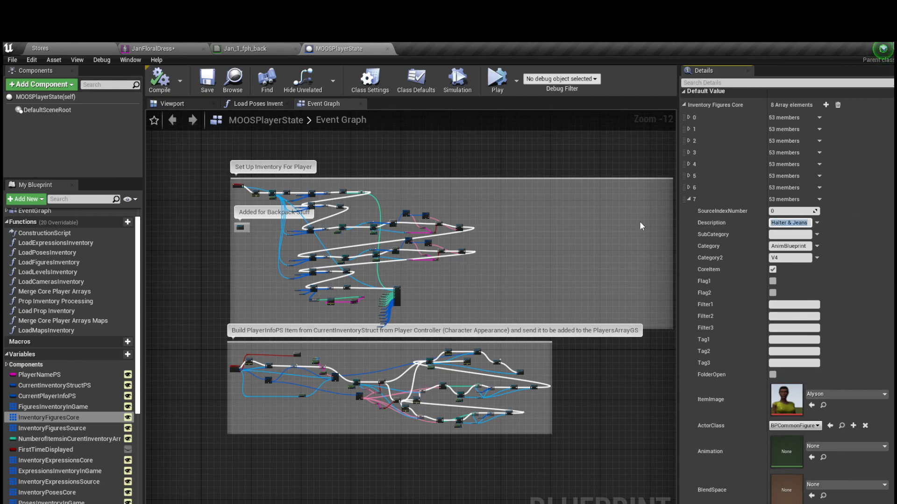
type("Floral Dress")
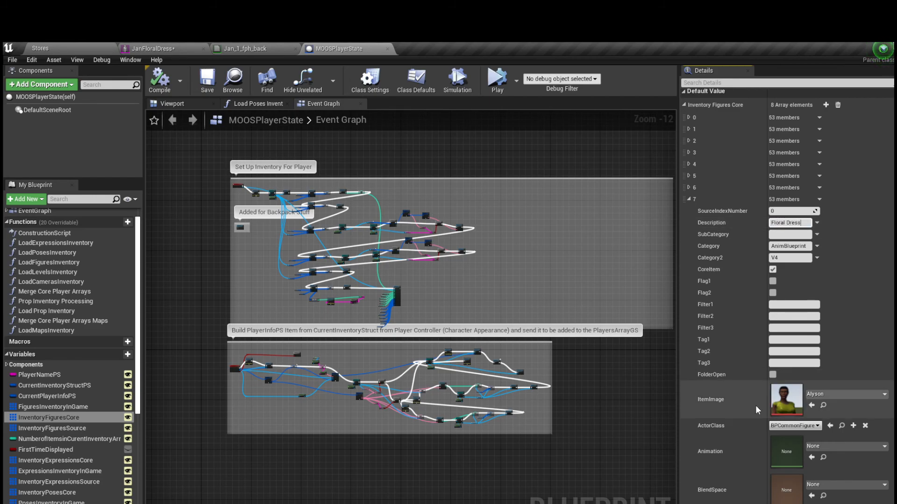
Assign the JanFloralDress skeletal mesh to the SkeletalMesh property of the Floral Dress array element, then compile and save the MOOSPlayerState blueprint.
scroll(873, 419, "down", 3)
scroll(872, 420, "down", 3)
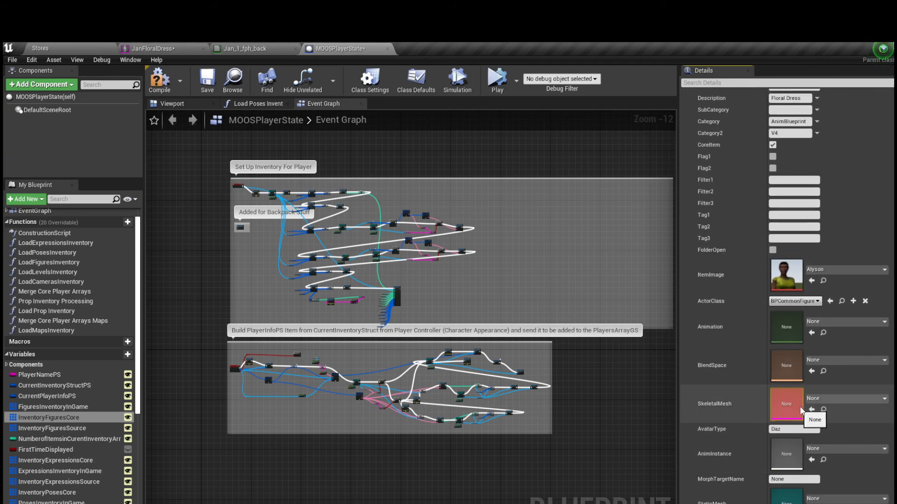
left_click(831, 400)
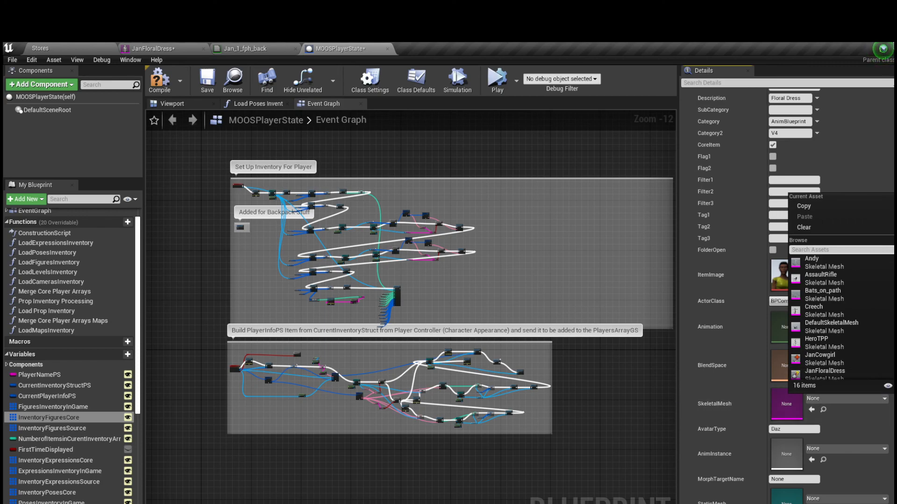
type("flor")
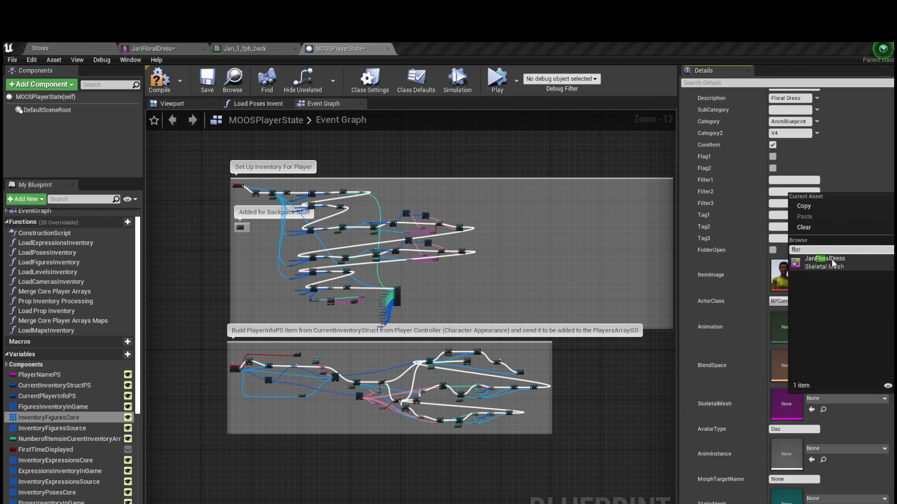
left_click(825, 262)
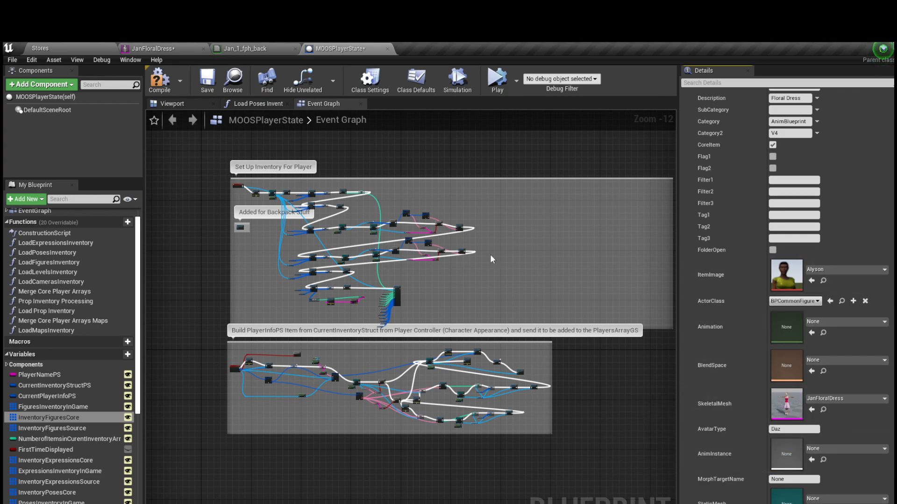
left_click(155, 81)
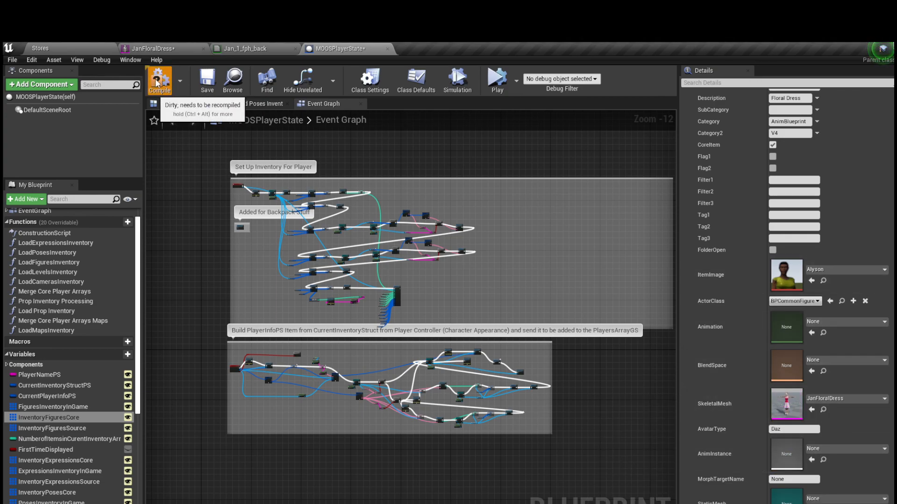
left_click(209, 82)
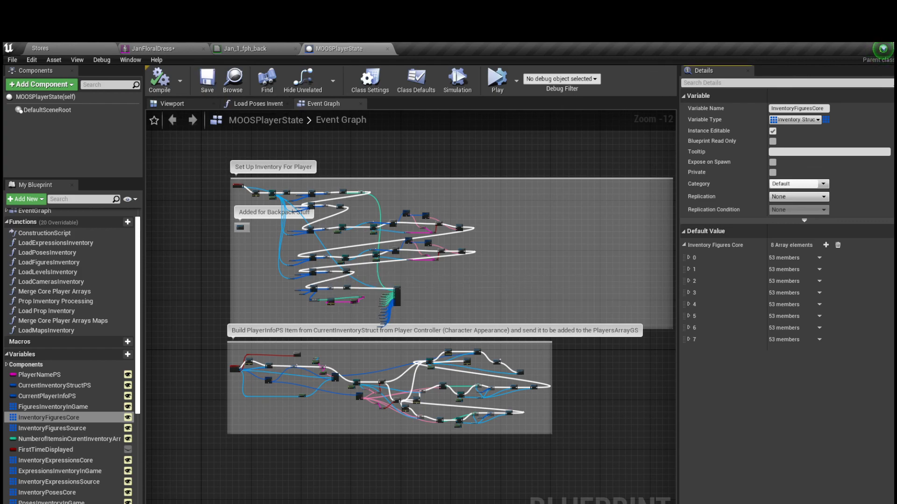